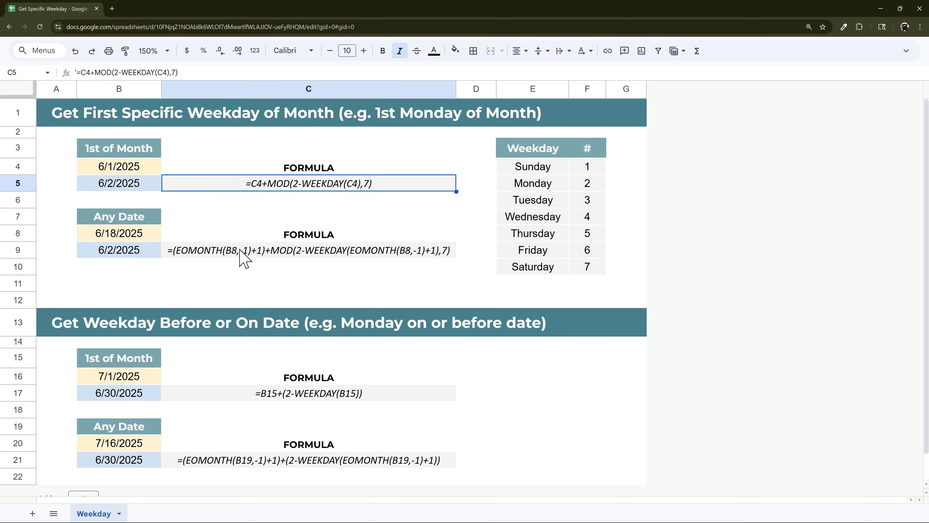
Step: Examine the four weekday formula examples in C5, C9, C17 and C21, along with the first-Monday result in B5
click(240, 250)
click(291, 394)
click(300, 463)
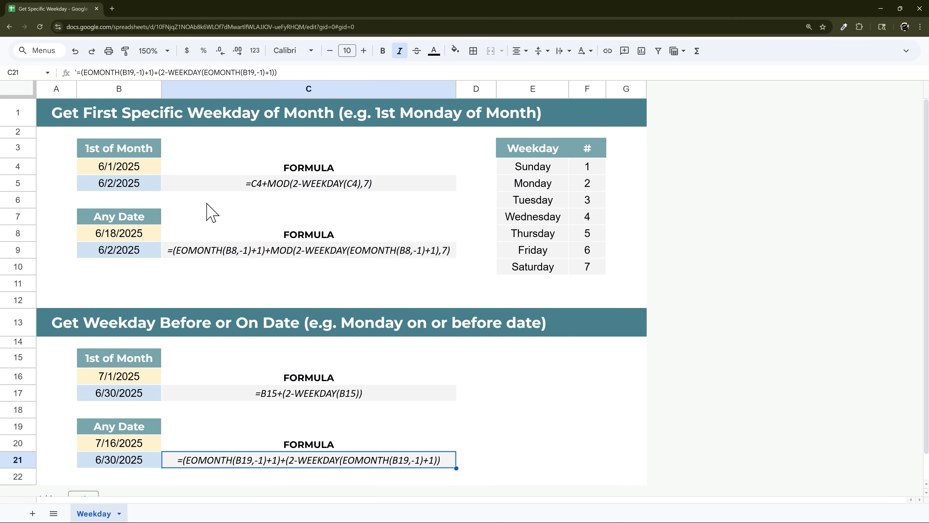
click(268, 185)
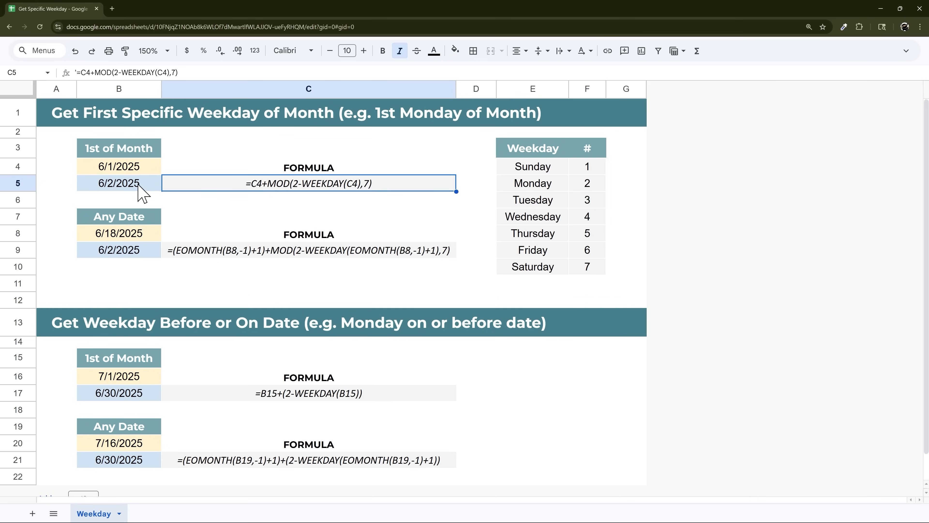
click(118, 185)
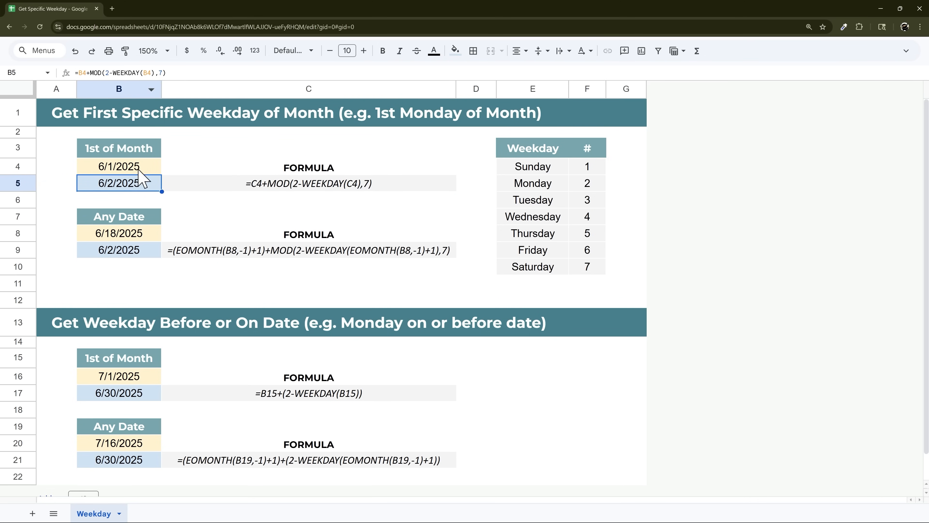
double_click(270, 186)
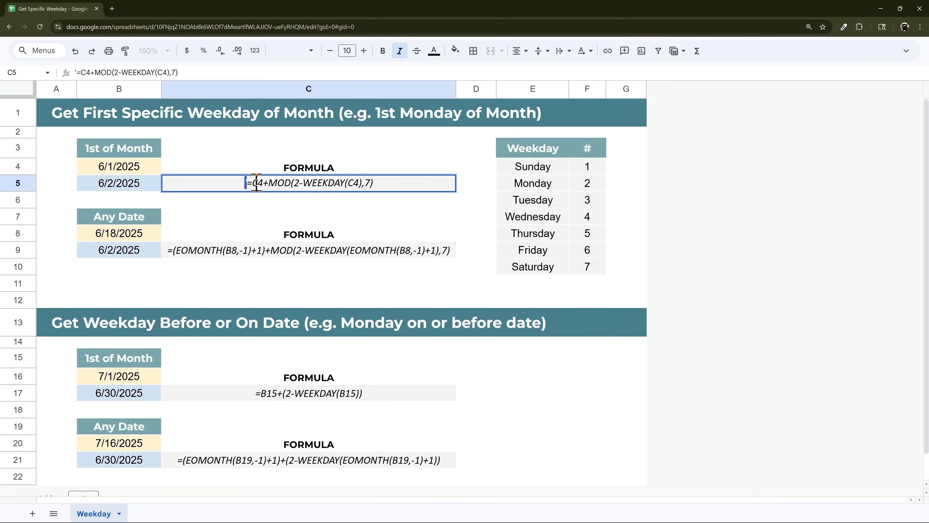
key(Escape)
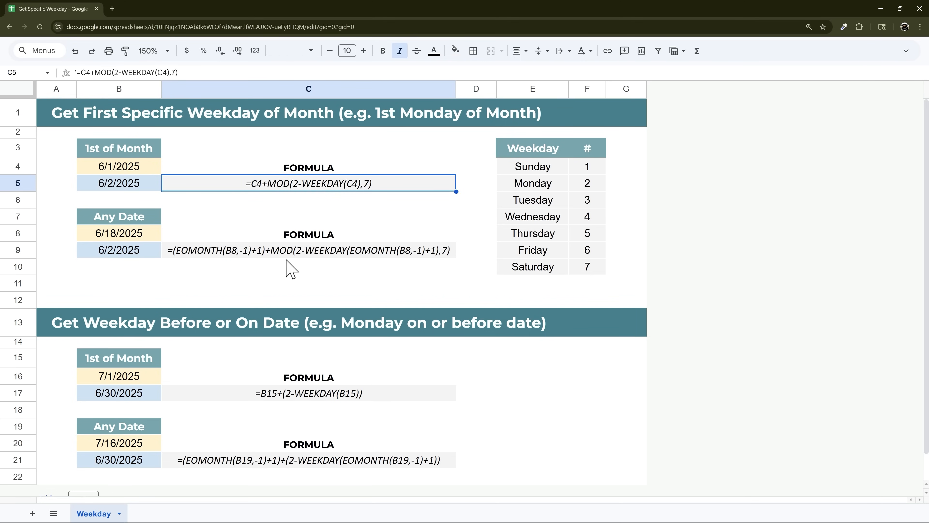
click(286, 252)
click(297, 190)
Step: Examine the weekday number table in E3:F10 and the weekday number argument in each of the four example formulas
drag(556, 154, 584, 278)
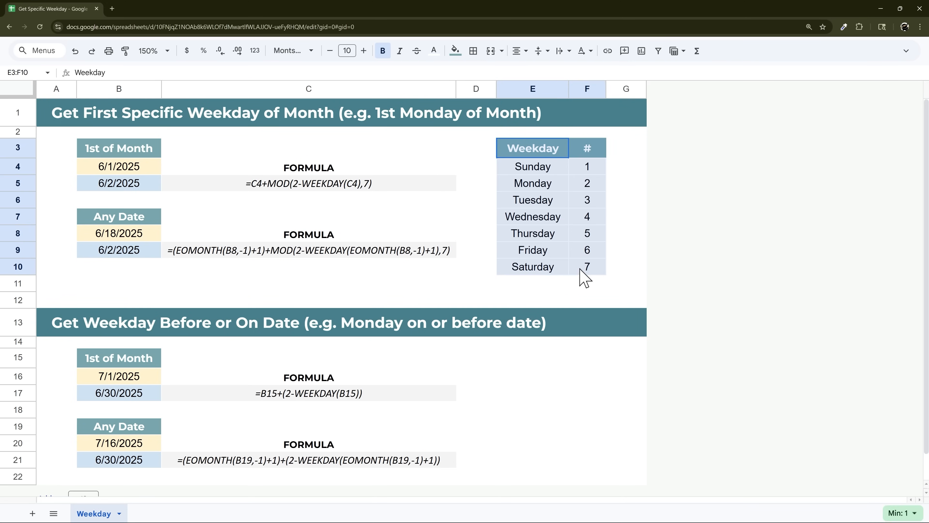
click(539, 170)
double_click(343, 185)
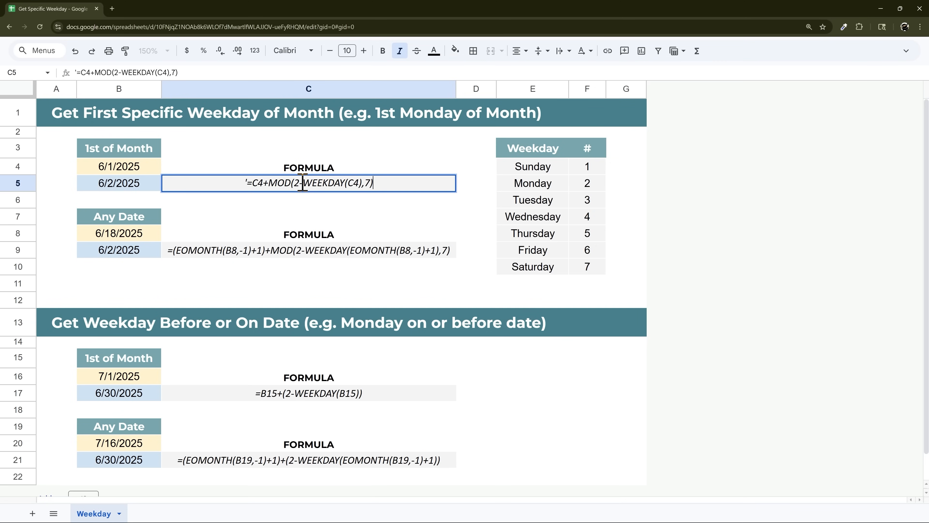
drag(302, 183, 362, 183)
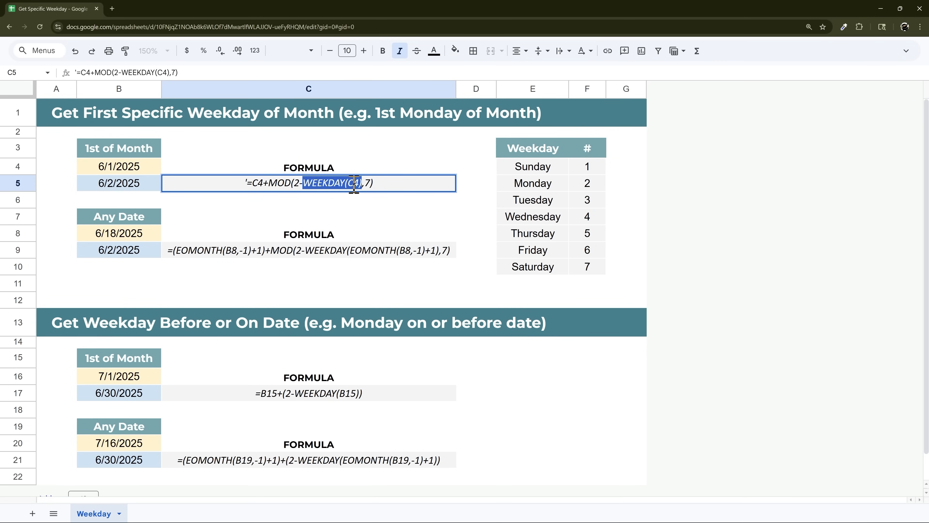
drag(593, 170, 597, 276)
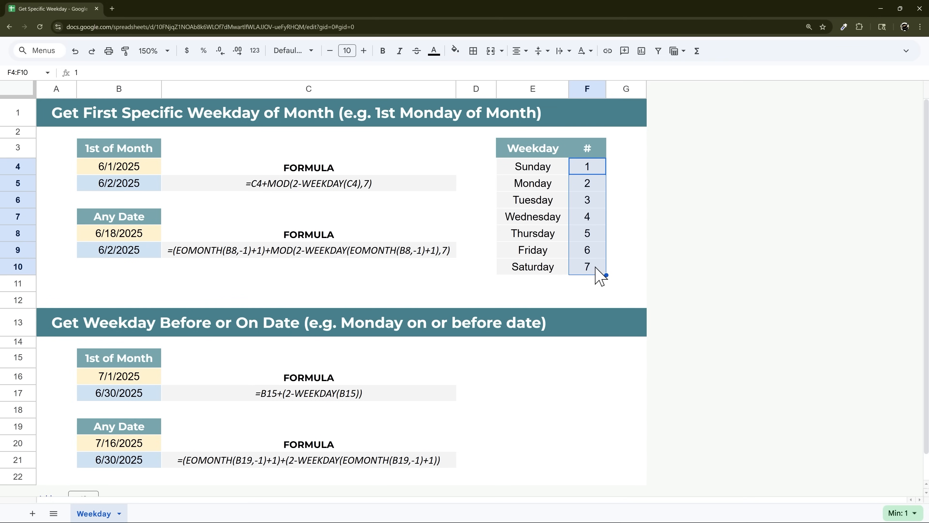
click(300, 183)
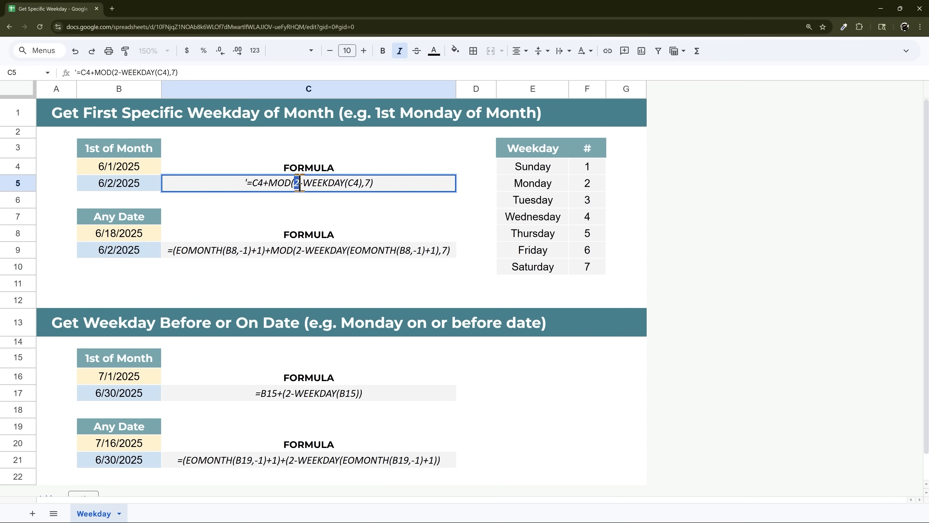
double_click(300, 250)
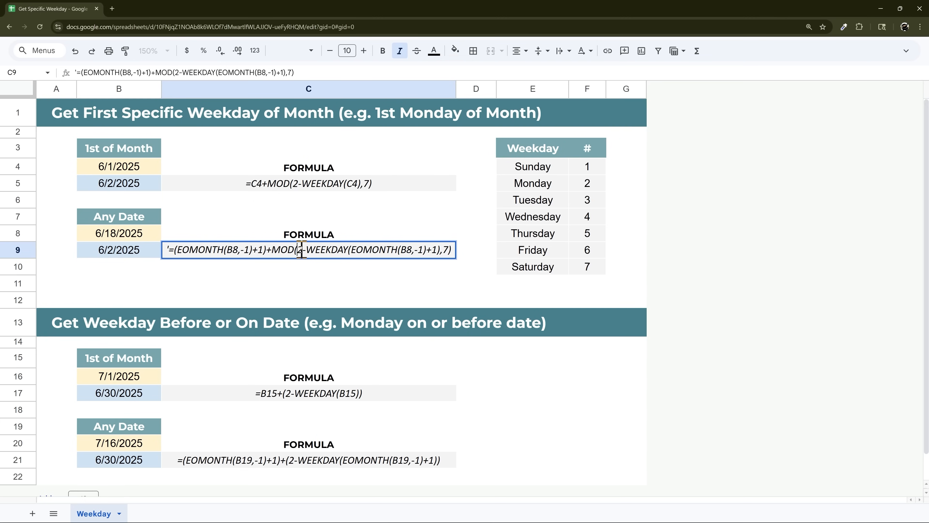
double_click(288, 394)
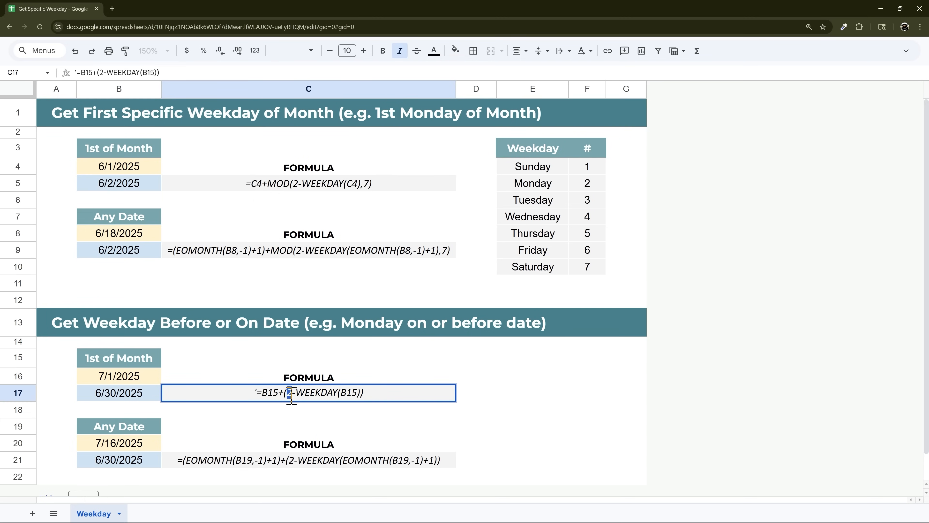
double_click(290, 462)
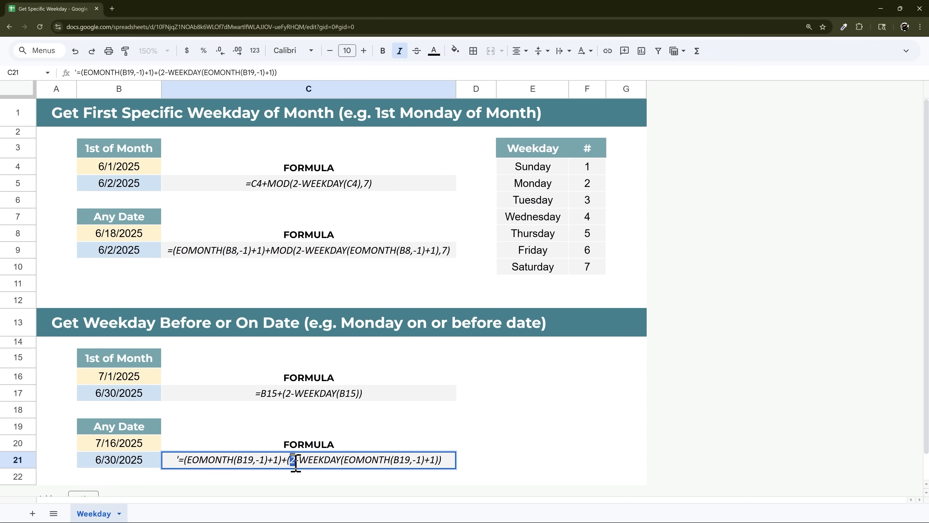
Step: Check the Monday, Sunday and Saturday rows in the weekday table and try 7 as the weekday number in C5's formula
click(590, 186)
key(shift+Left)
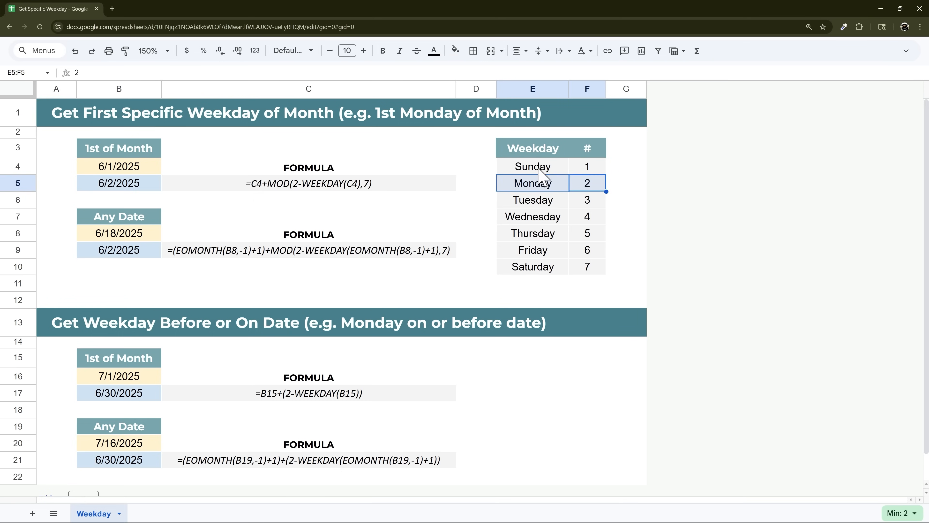
drag(539, 169, 586, 172)
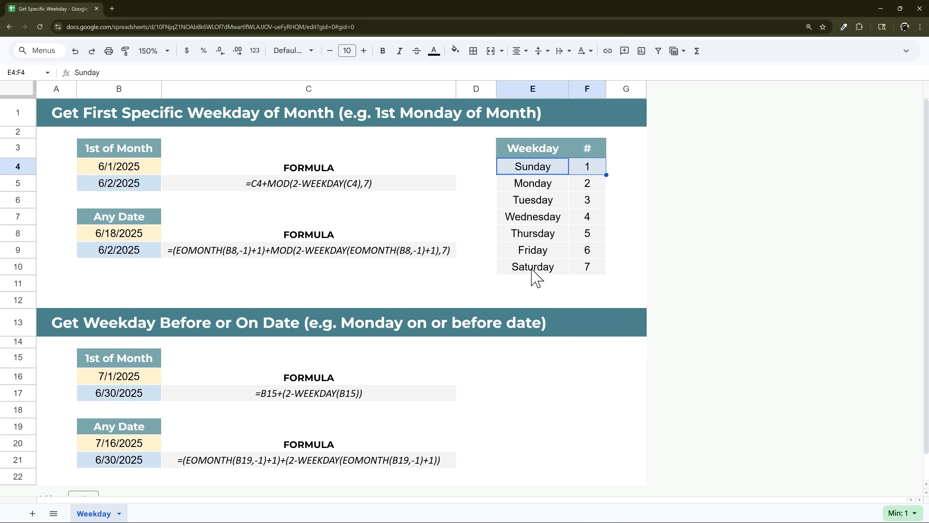
drag(532, 271, 600, 273)
double_click(297, 183)
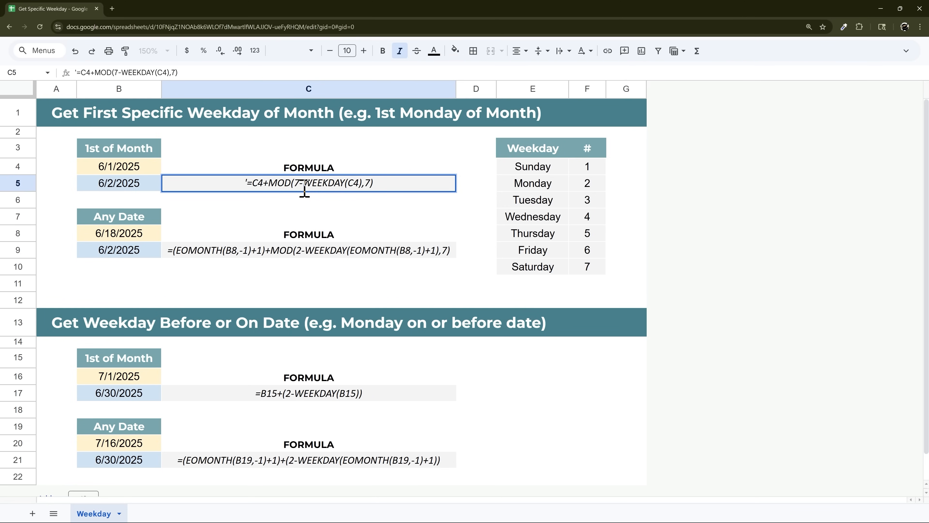
key(Escape)
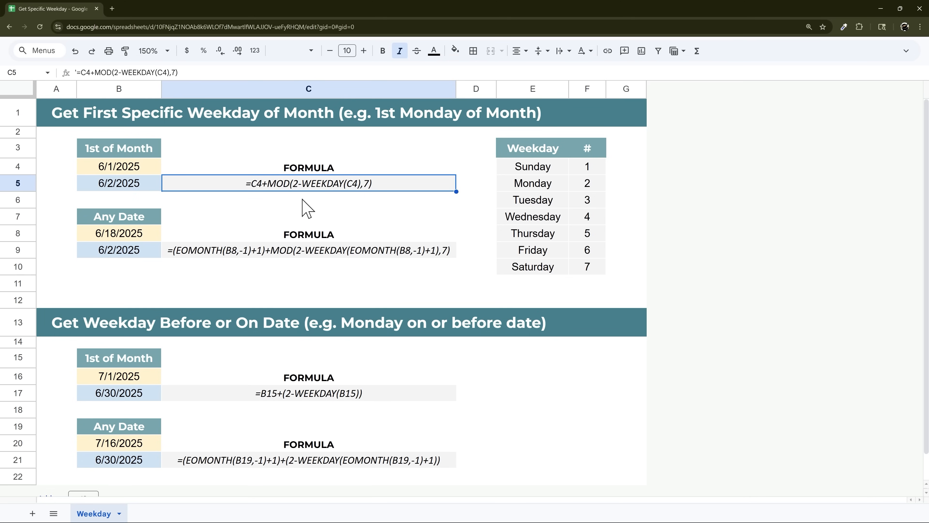
Step: Examine the weekday-before-or-on-date section, including the formulas in C17 and B17 and the input dates in B16 and B20
scroll(323, 209, down, 1)
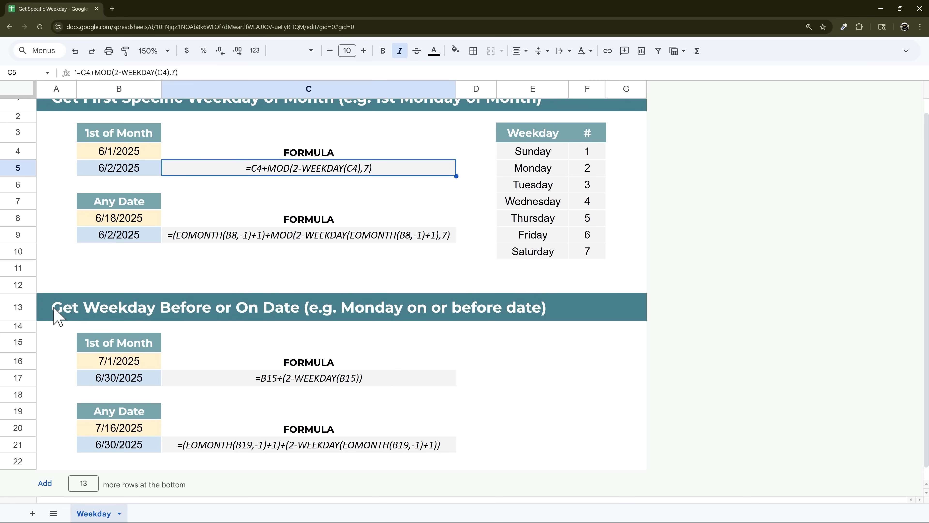
drag(54, 308, 537, 464)
click(279, 382)
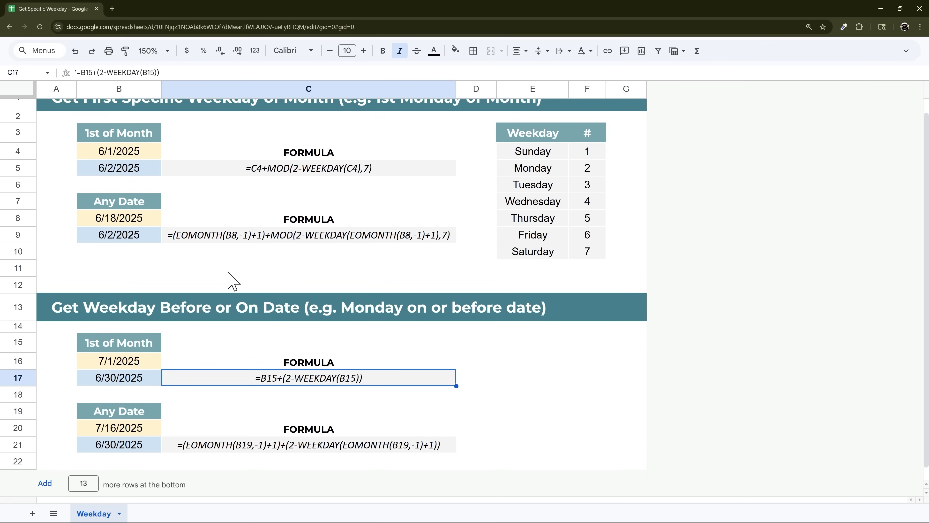
click(127, 378)
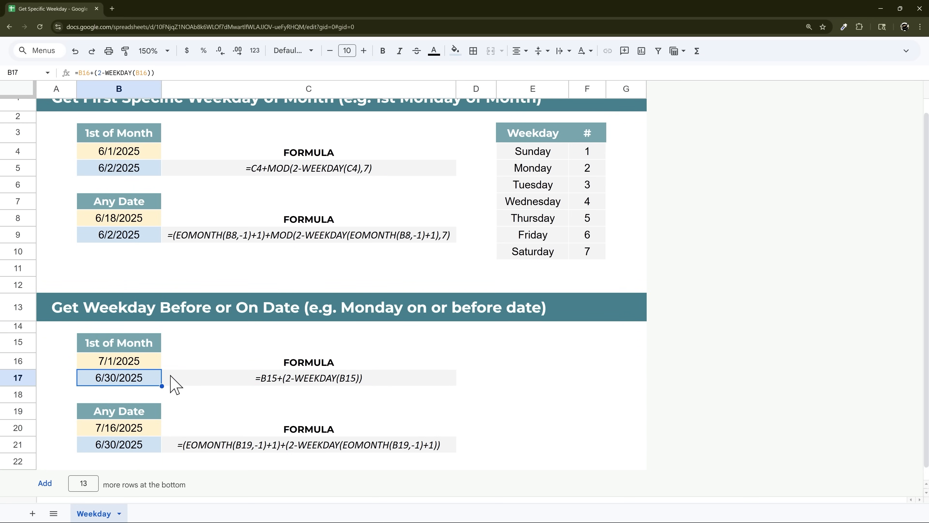
click(271, 380)
click(100, 363)
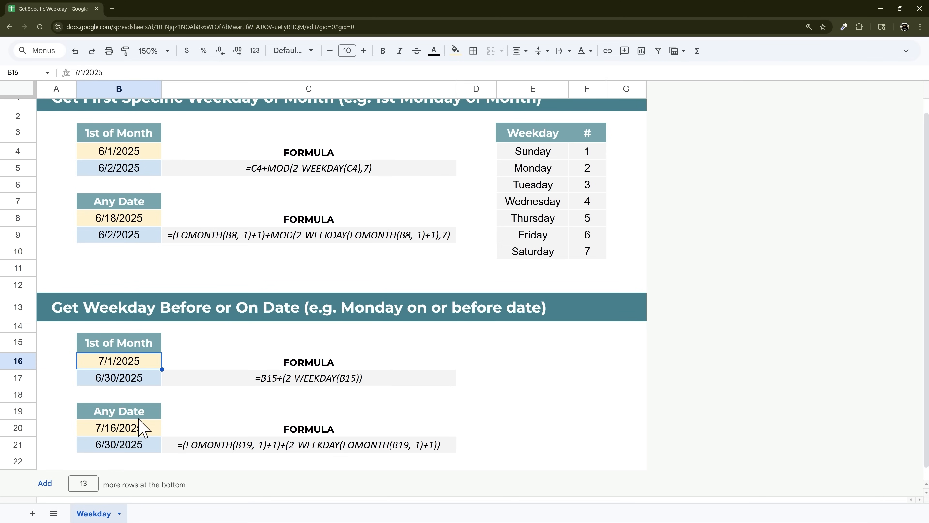
click(133, 434)
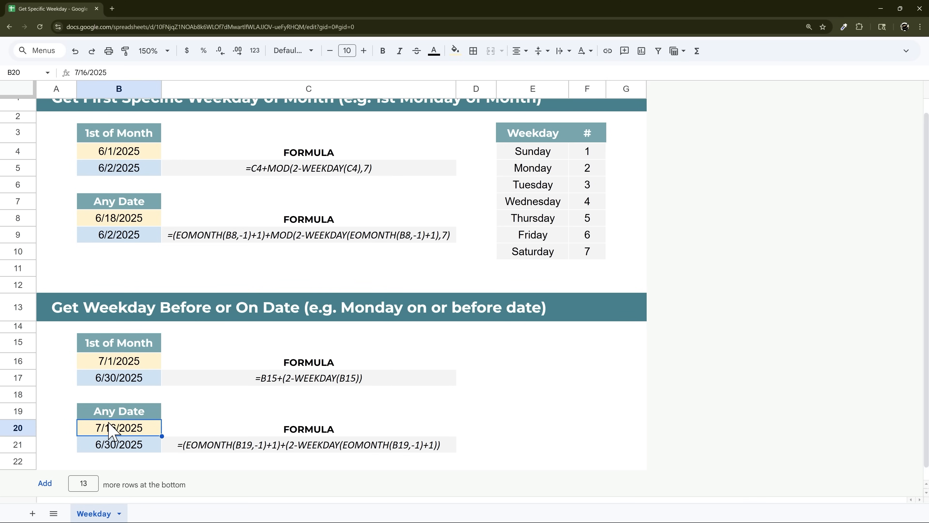
click(120, 361)
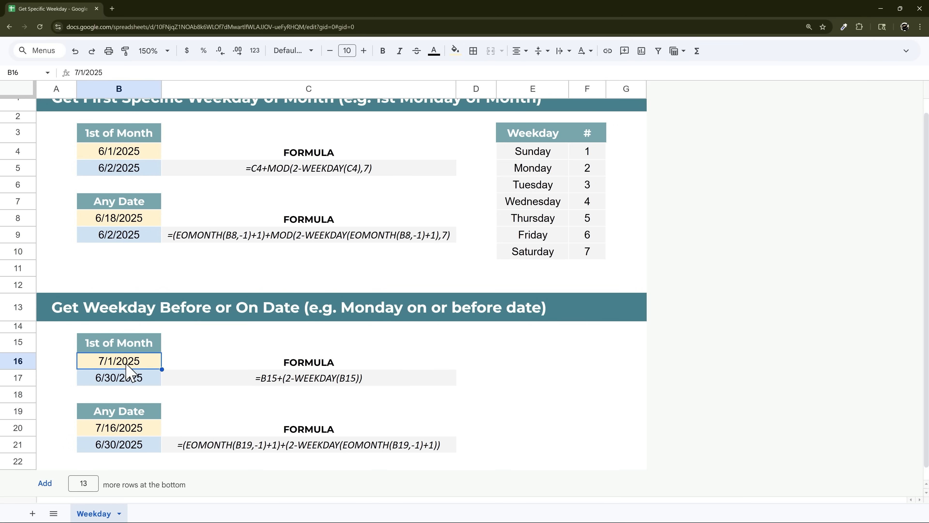
Step: Enter the formula =weekday(B16) in cell A16, beside the section's first-of-month date
click(58, 364)
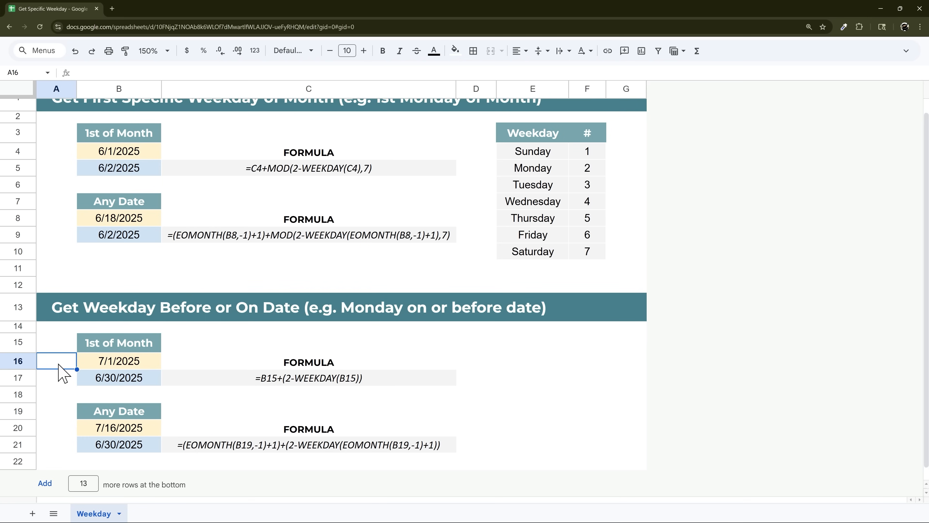
text(=weekday()
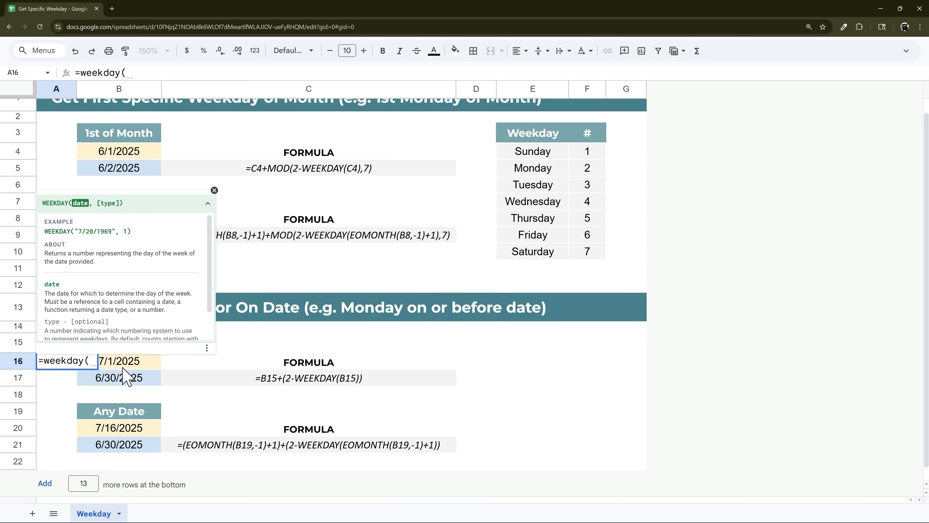
click(131, 362)
text())
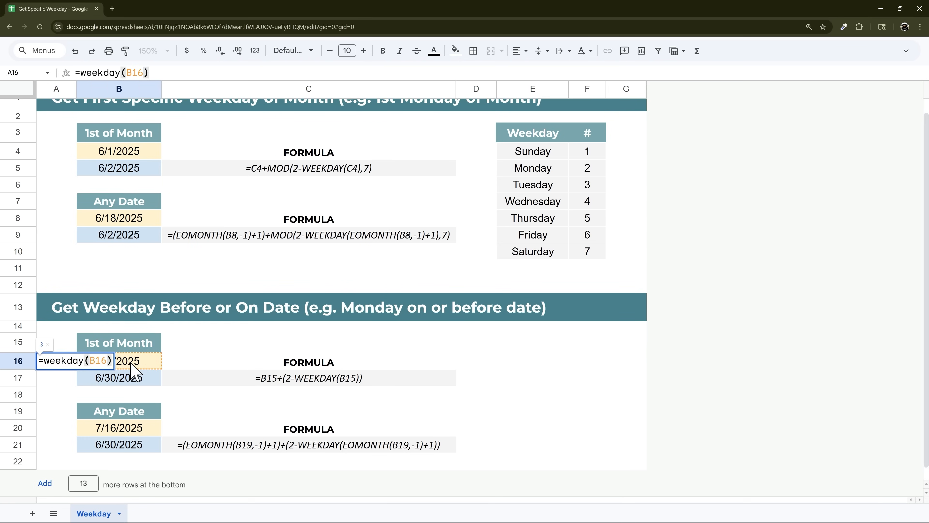
key(Return)
click(69, 362)
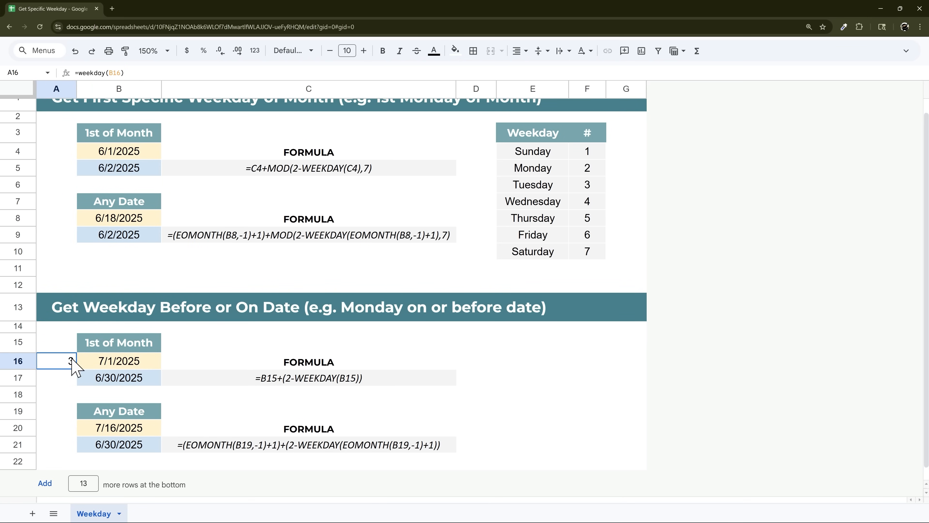
Step: Compare the weekday number in A16 with the Tuesday and Monday rows of the table, and review the formulas in C17 and B17
drag(534, 152, 586, 196)
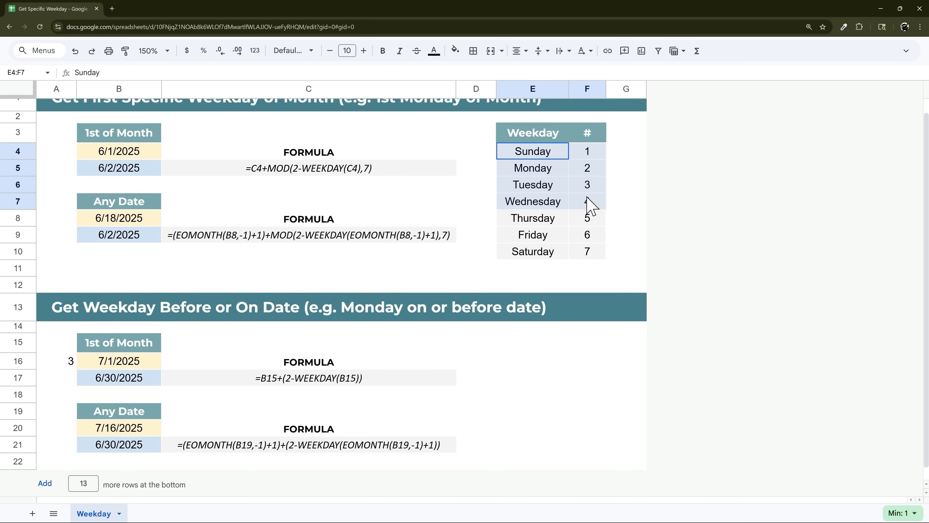
click(116, 363)
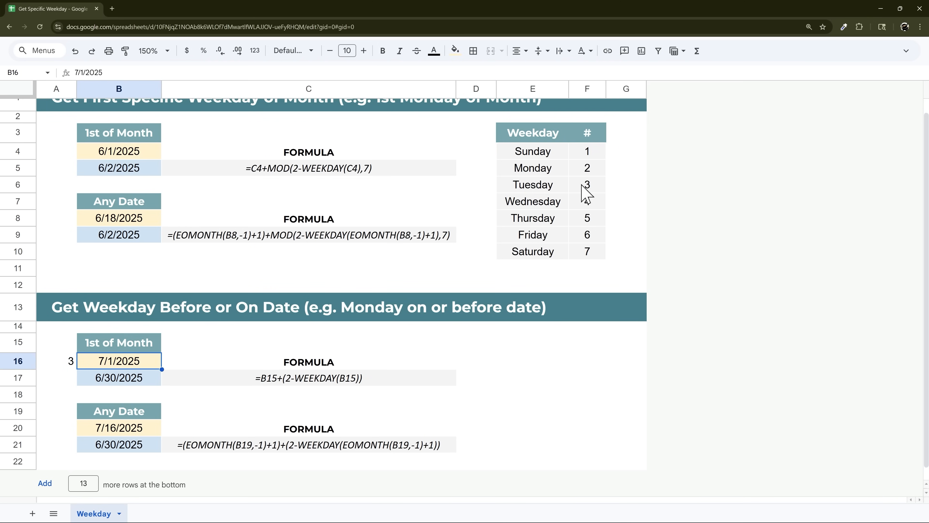
click(589, 187)
shift+click(567, 188)
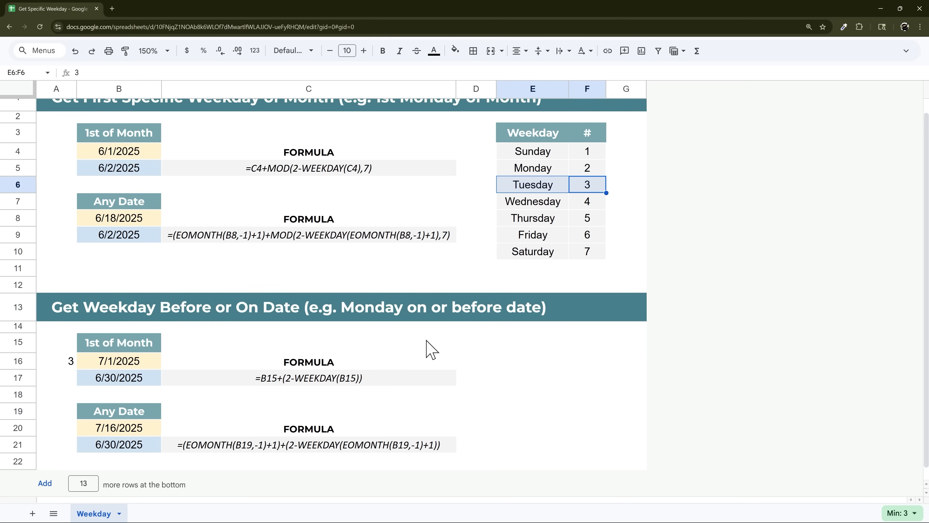
drag(587, 167, 546, 172)
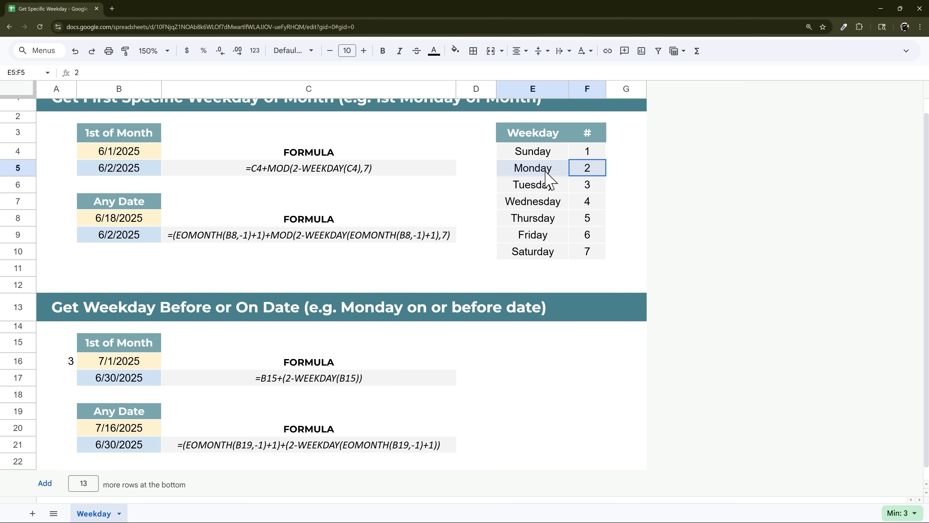
click(291, 380)
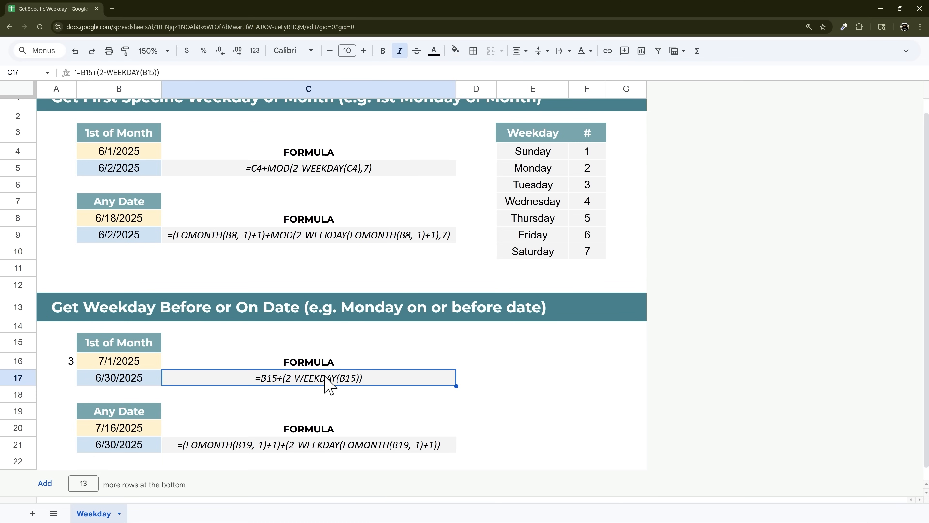
click(120, 383)
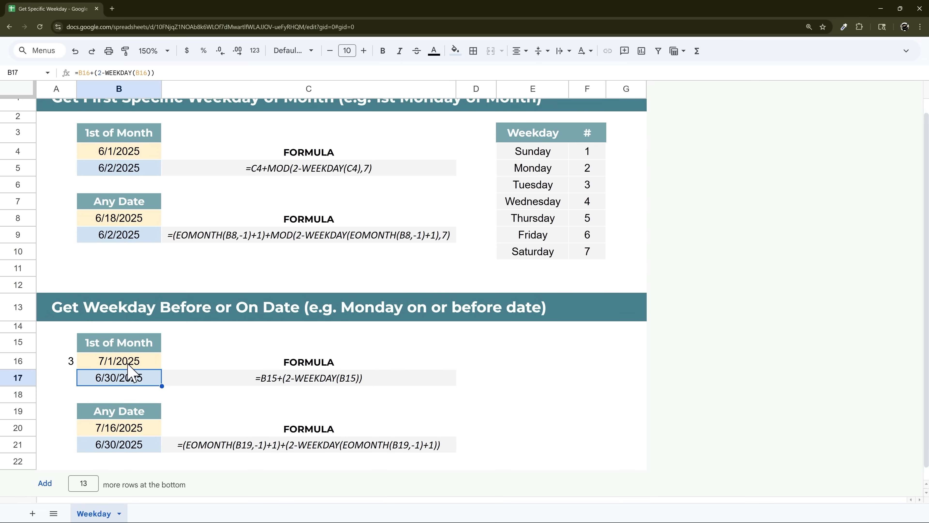
Step: Set the first-of-month date in B16 to 8/1/2025
double_click(120, 363)
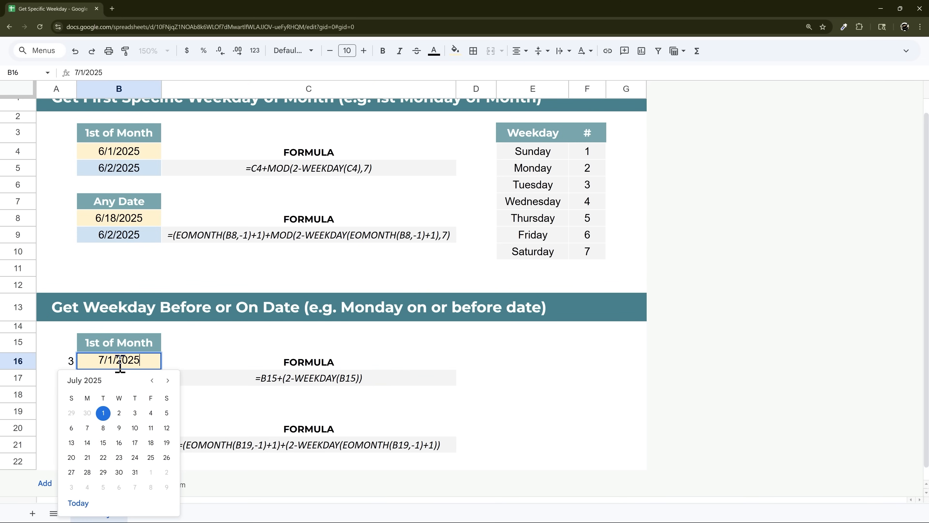
click(168, 382)
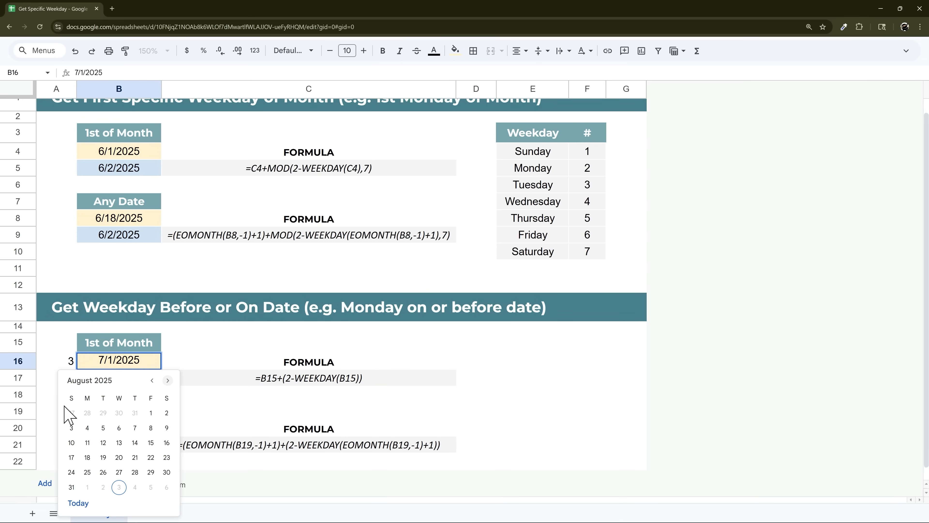
click(151, 414)
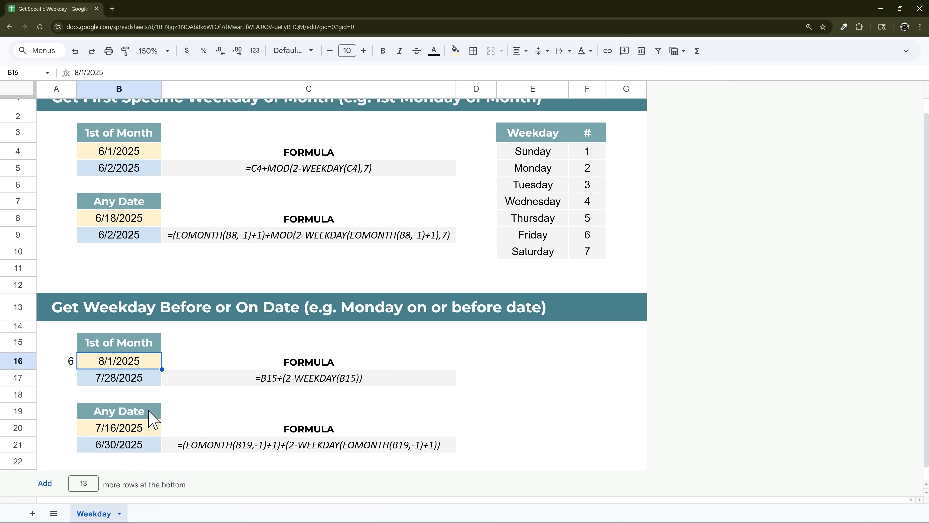
Step: Review the weekday formula in A16 and the Monday formula in B17, and check B16's calendar around August 1
click(68, 362)
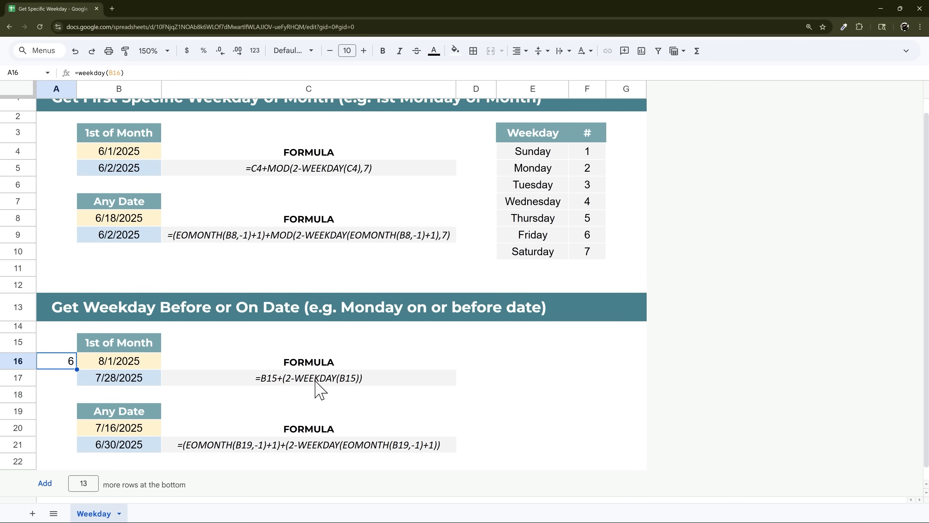
double_click(117, 362)
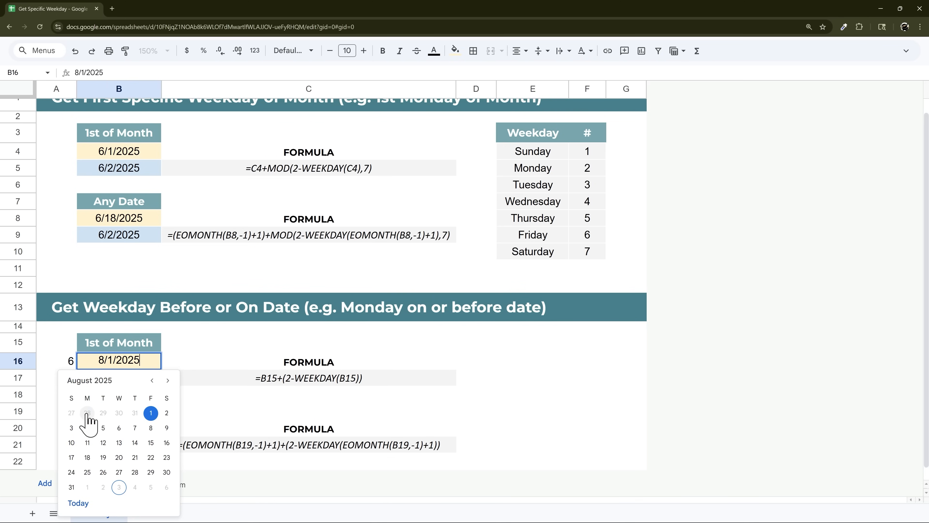
key(Escape)
click(111, 381)
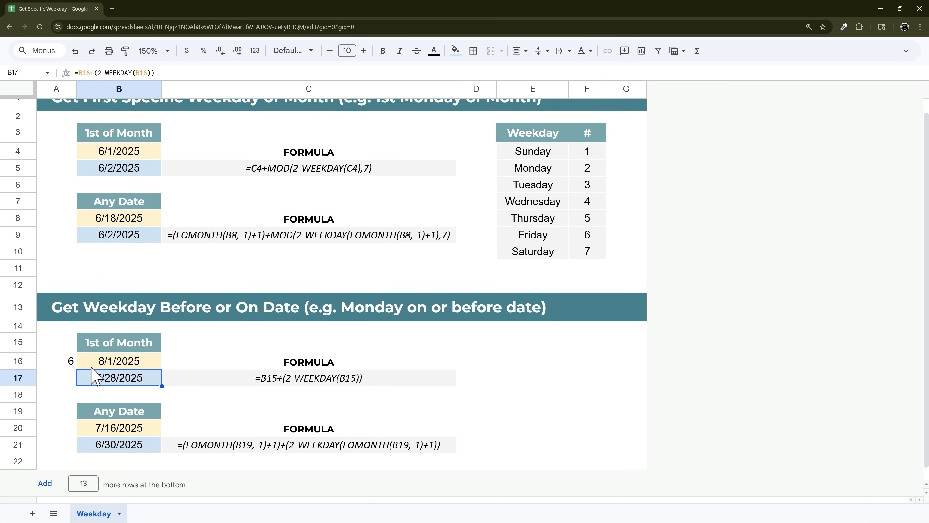
click(142, 364)
click(143, 381)
double_click(138, 380)
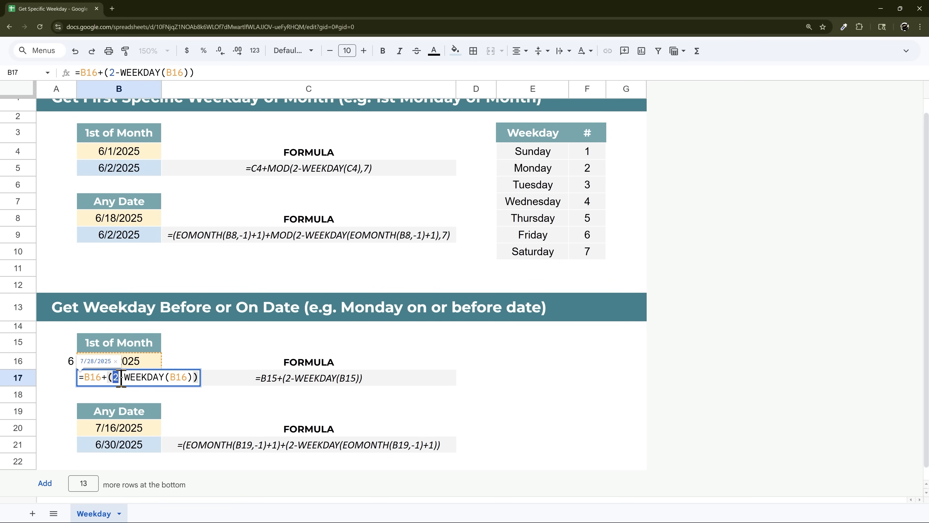
key(Escape)
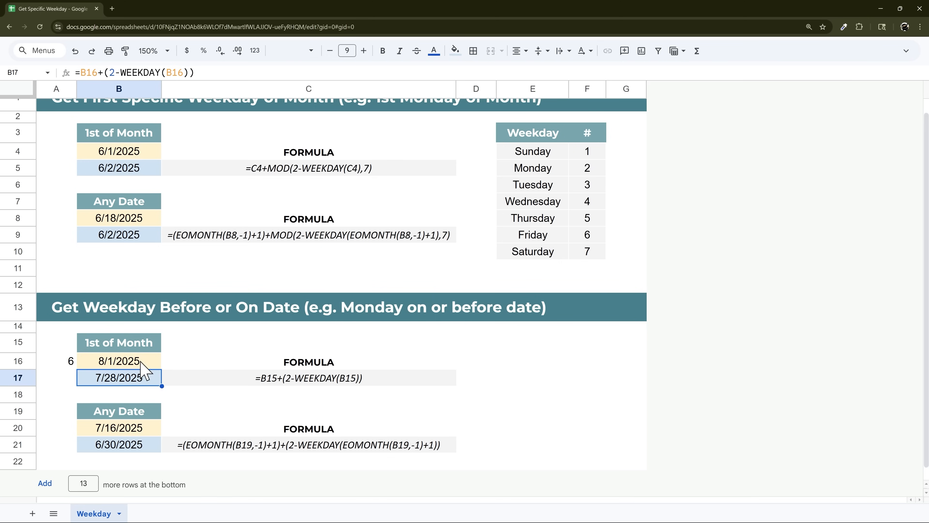
double_click(144, 363)
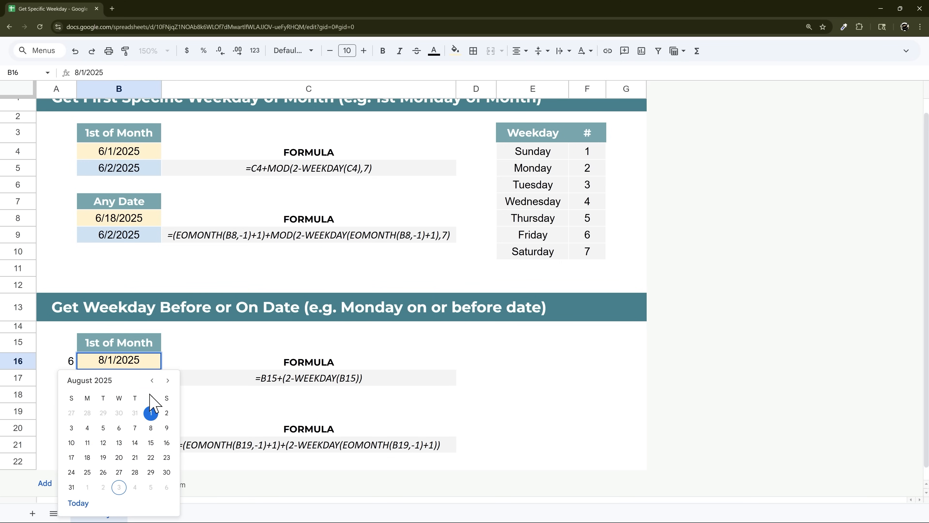
key(Escape)
Step: Try 5 as the weekday number in B17's formula
click(123, 383)
key(F2)
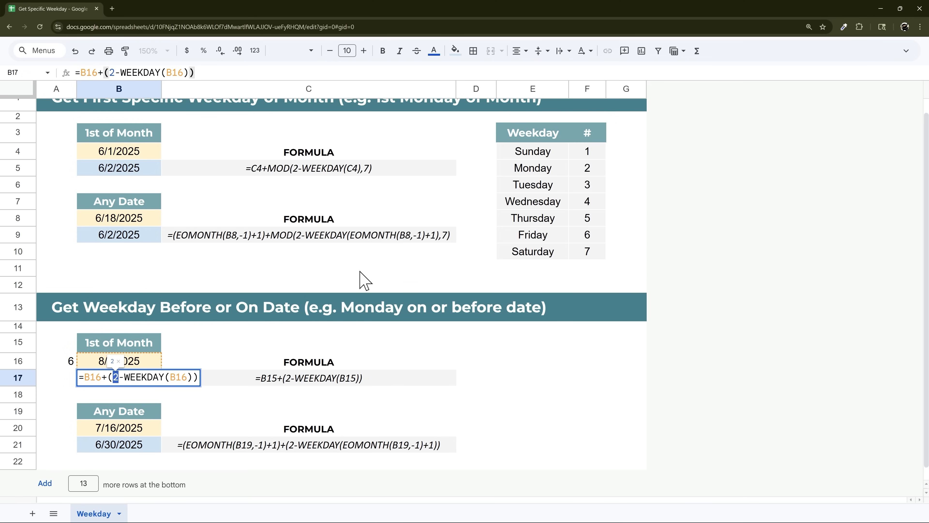
key(Return)
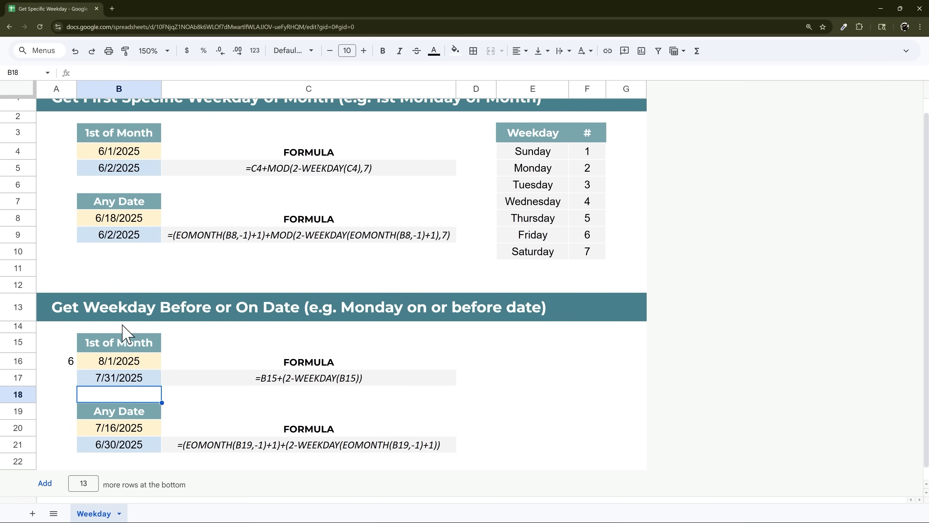
Step: Compare the date in B17 with the August calendar of B16, and review the formulas in B17 and A16
click(103, 385)
double_click(130, 361)
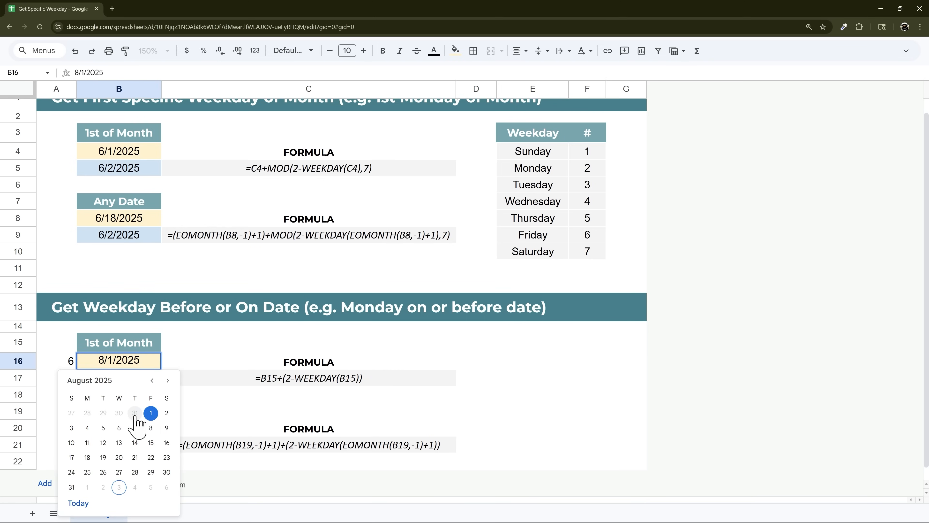
key(Escape)
click(117, 382)
triple_click(115, 380)
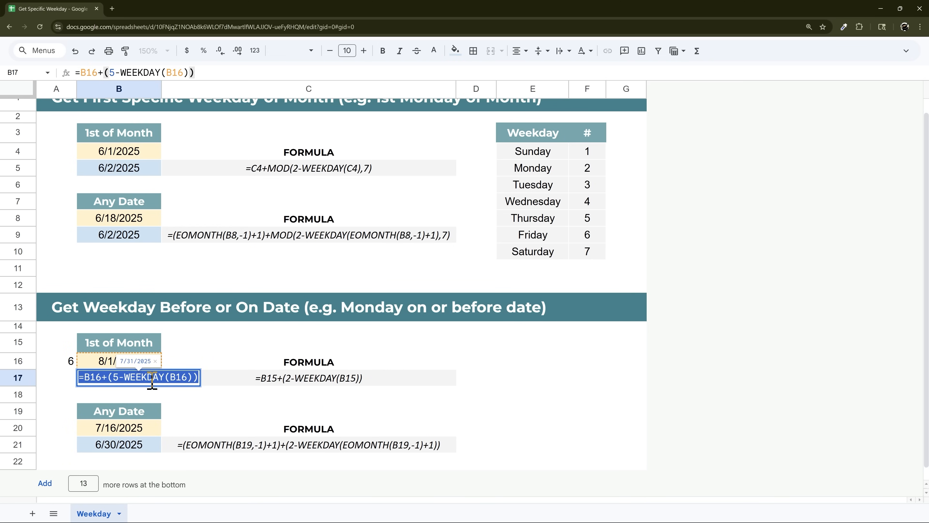
click(115, 377)
key(Escape)
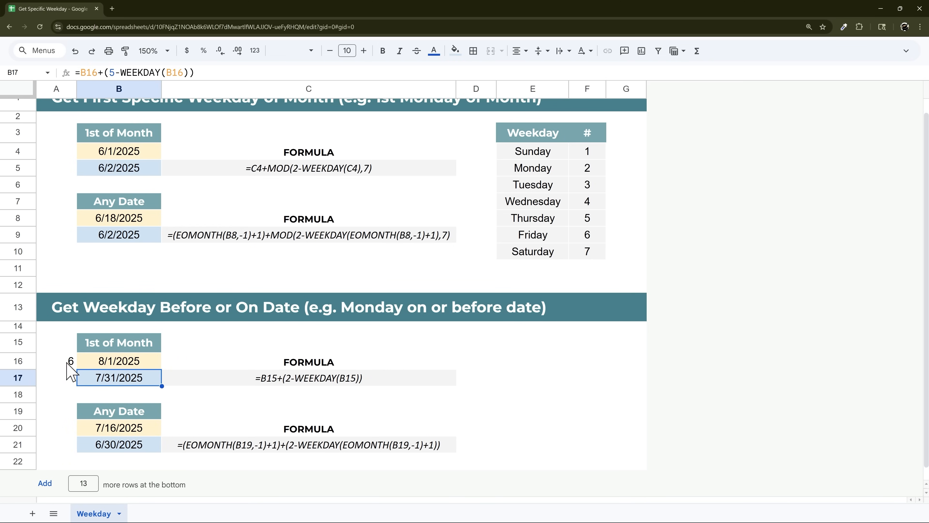
double_click(69, 361)
key(Escape)
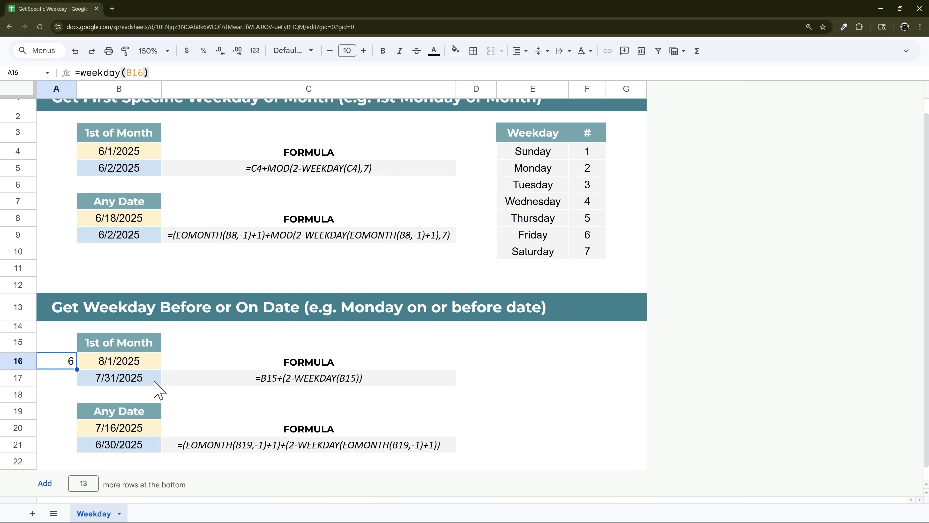
Step: Restore the weekday number in B17's formula to 2 for Monday
double_click(118, 378)
drag(124, 377, 193, 377)
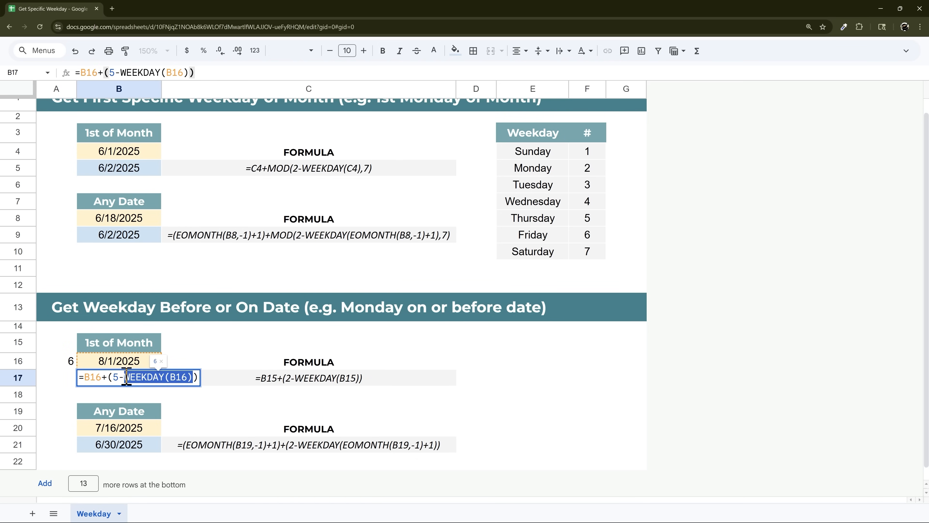
click(116, 377)
text(2)
key(Delete)
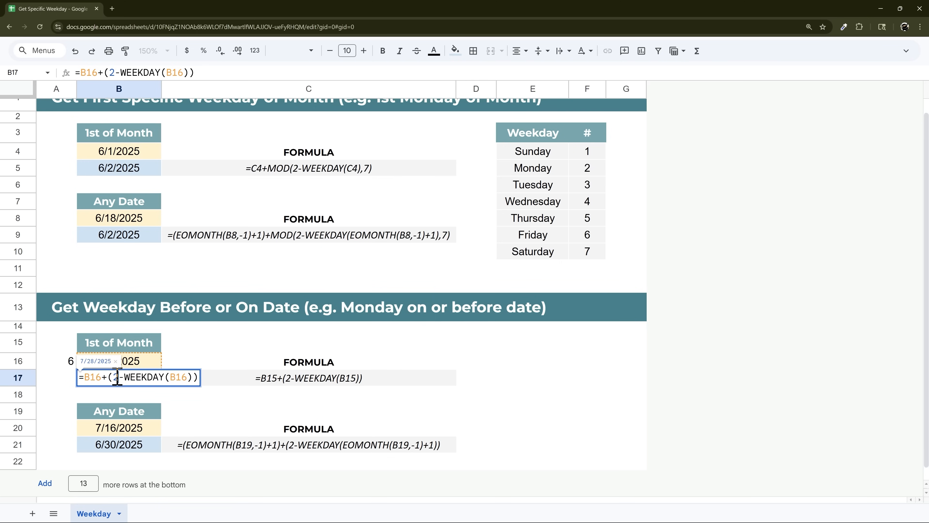
key(Return)
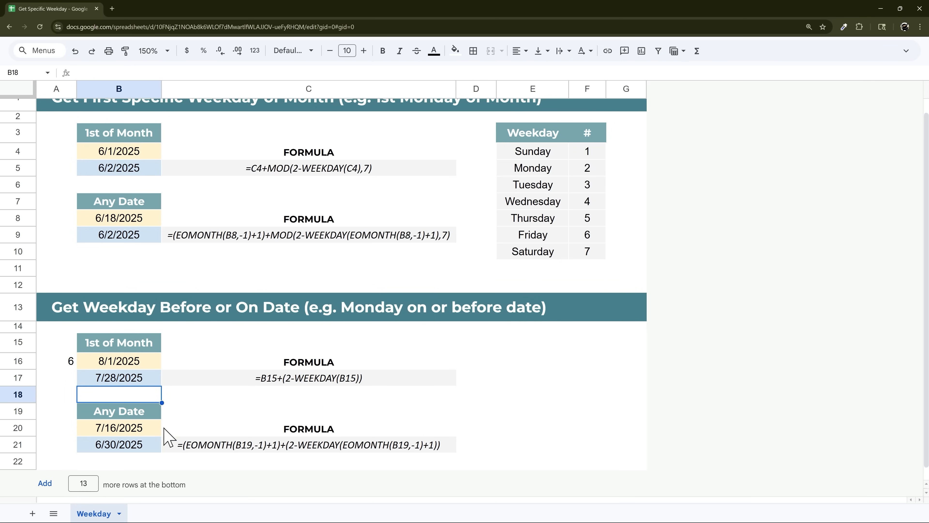
Step: Try =today() as the input date in B20 of the Any Date block
drag(121, 412, 282, 456)
click(130, 434)
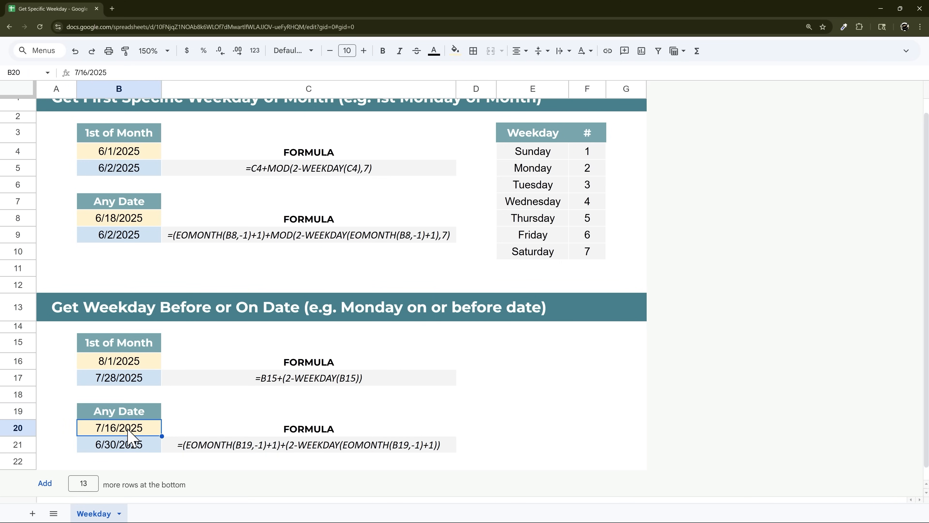
text(=today())
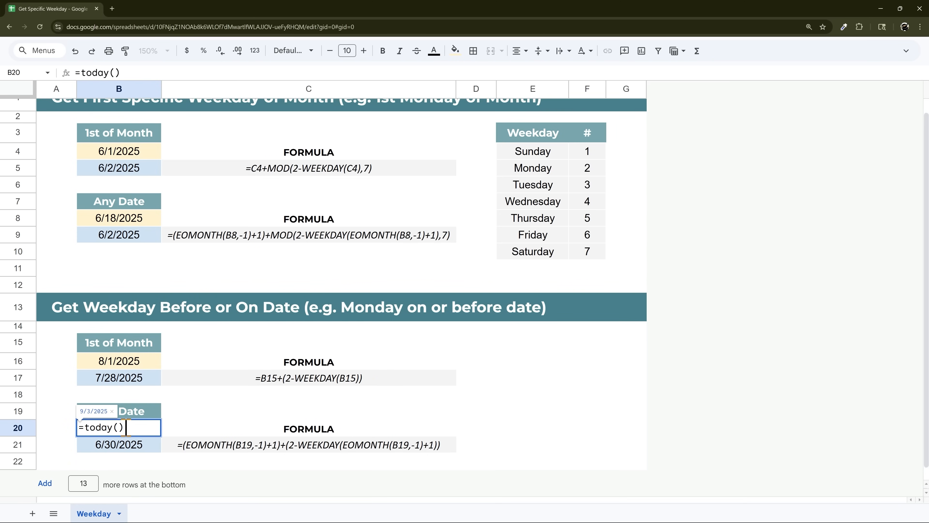
key(Escape)
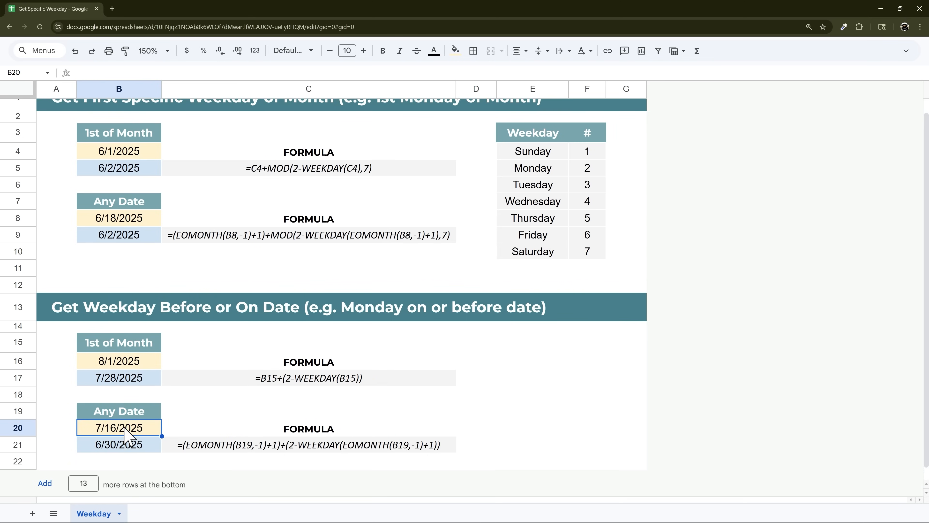
Step: Write a test formula =eomonth(B20,0) in C19, beside the Any Date heading
click(107, 433)
click(232, 414)
text(=eo)
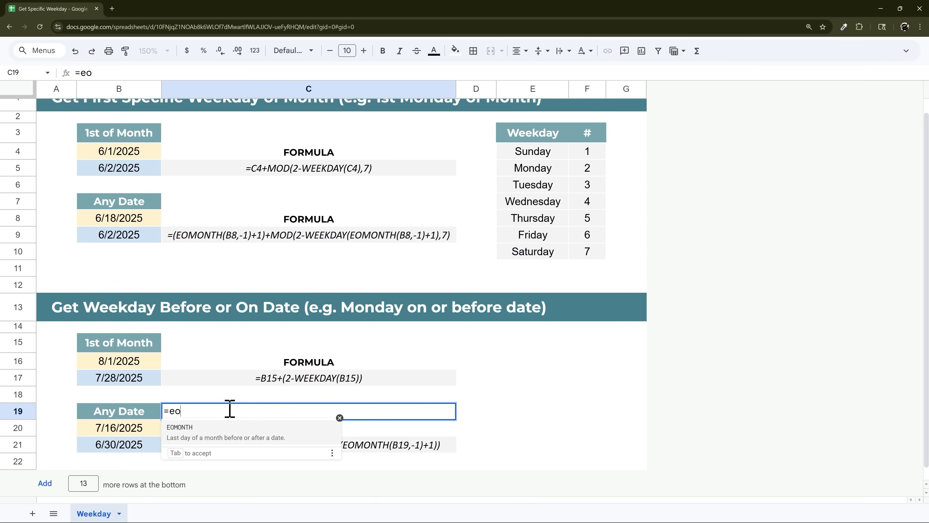
text(month()
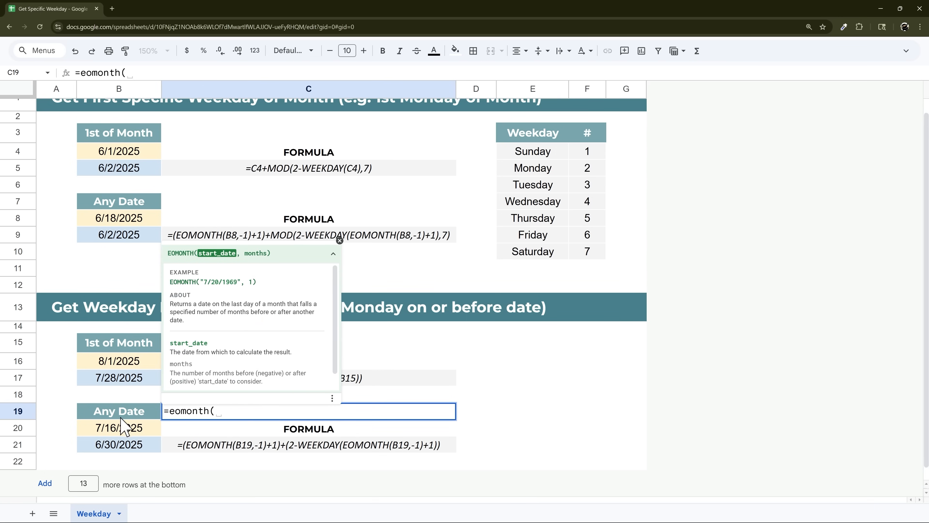
click(128, 432)
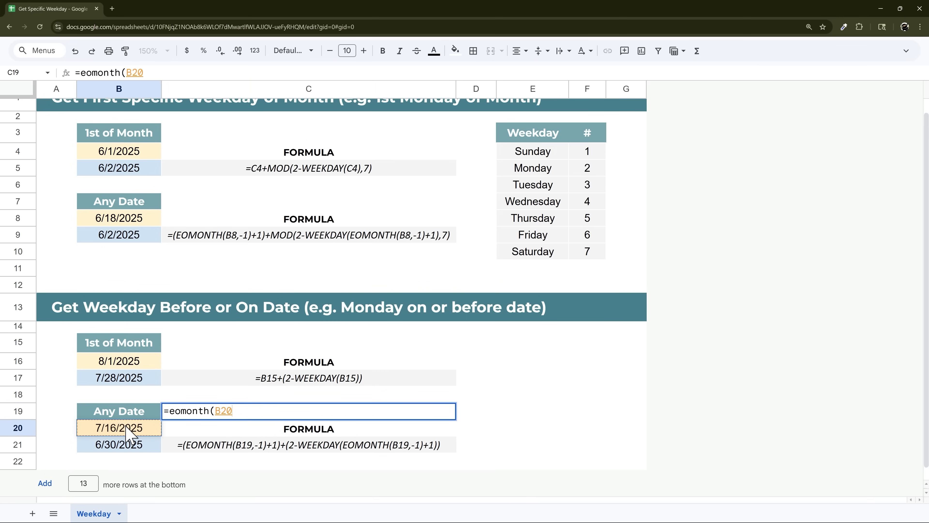
text(,)
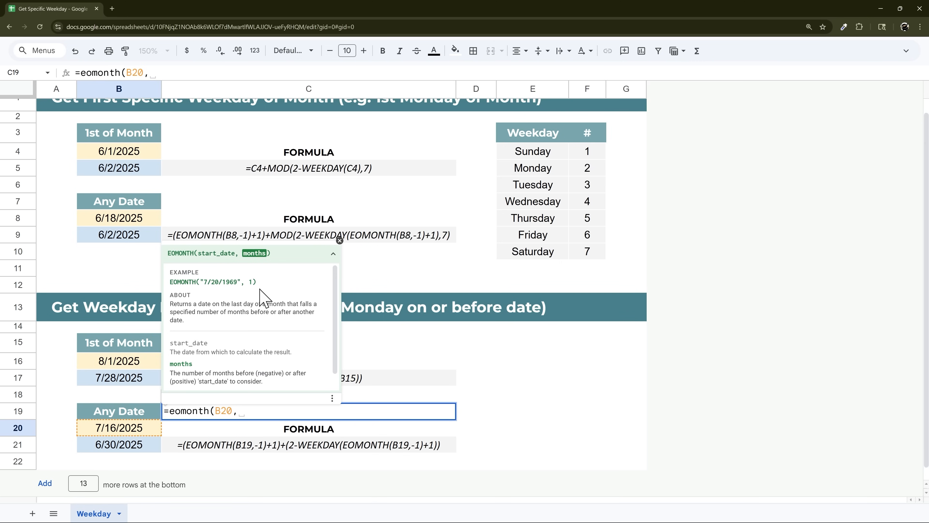
text(0))
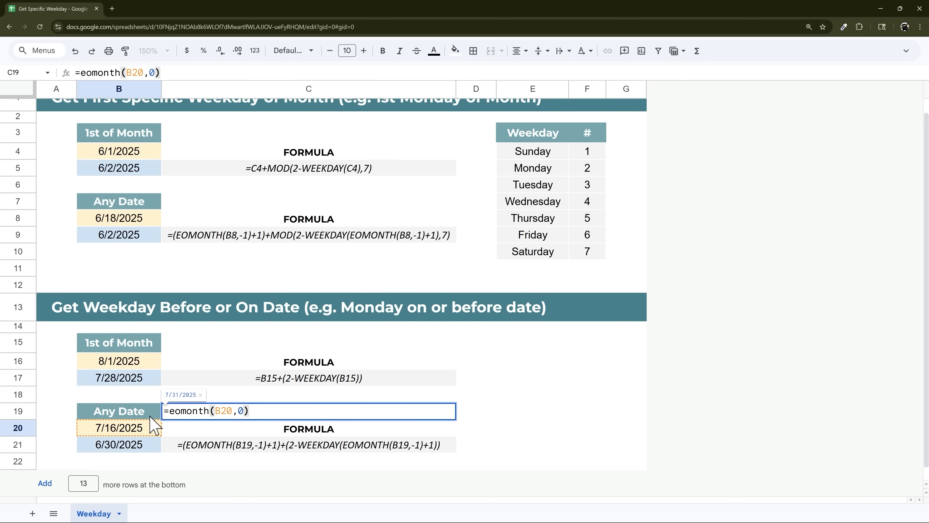
Step: Change C19's test formula to =eomonth(B20,-1)+1 to calculate the first of the month, and clear the cell after checking it
key(Left)
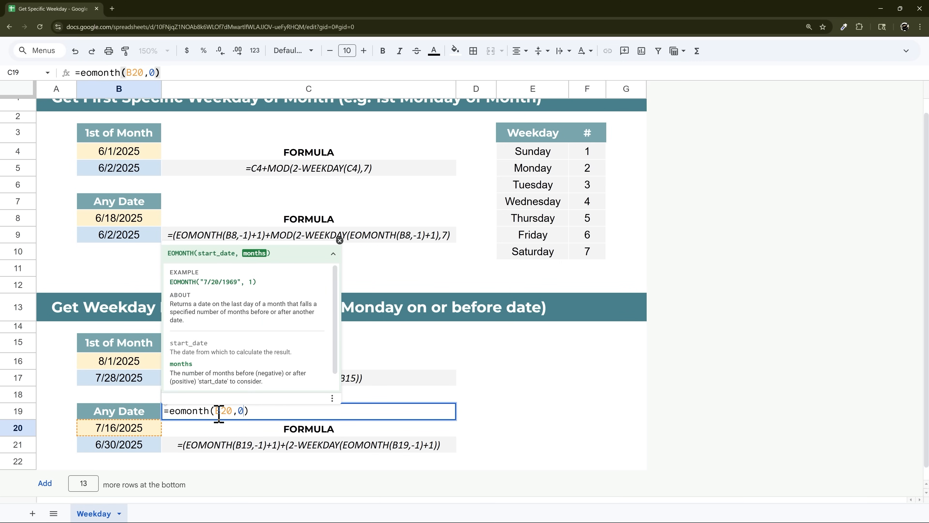
key(BackSpace)
text(-1)
key(Right)
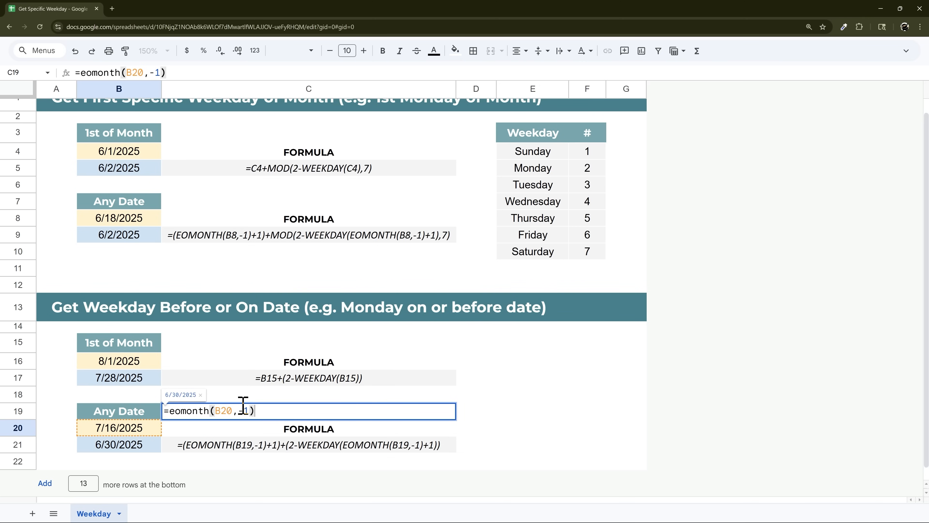
text(+1)
key(Return)
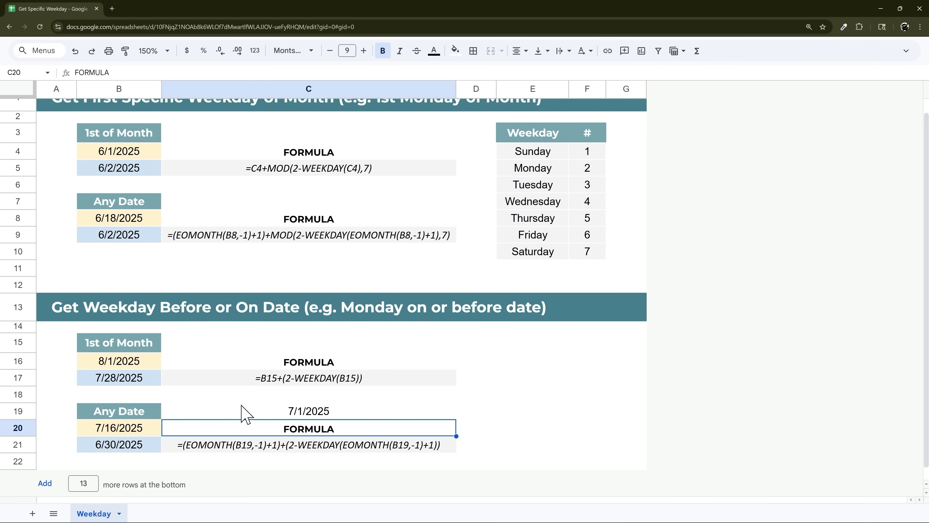
click(295, 409)
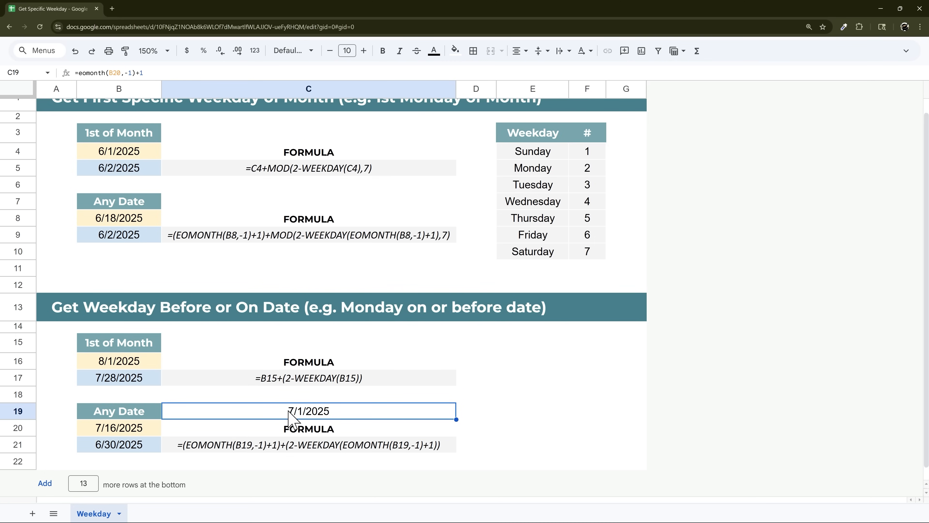
key(Delete)
Step: Examine the EOMONTH(B19,-1)+1 part of the formula text in C21 and the two B15 references in C17
double_click(249, 453)
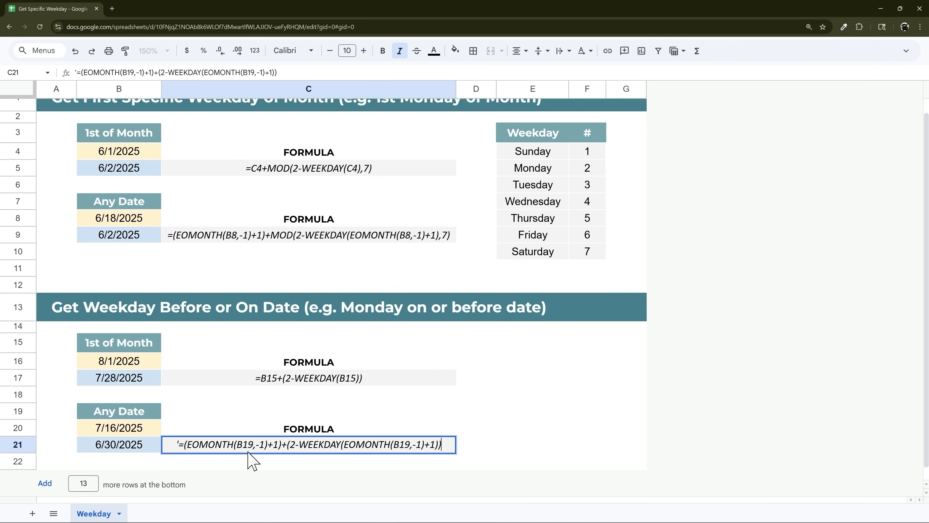
drag(188, 444, 277, 445)
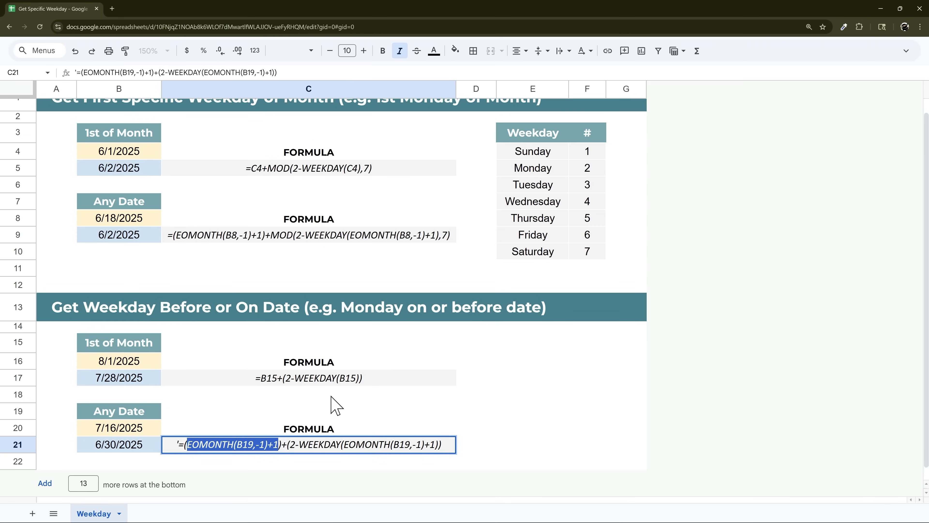
key(Escape)
click(298, 380)
key(Return)
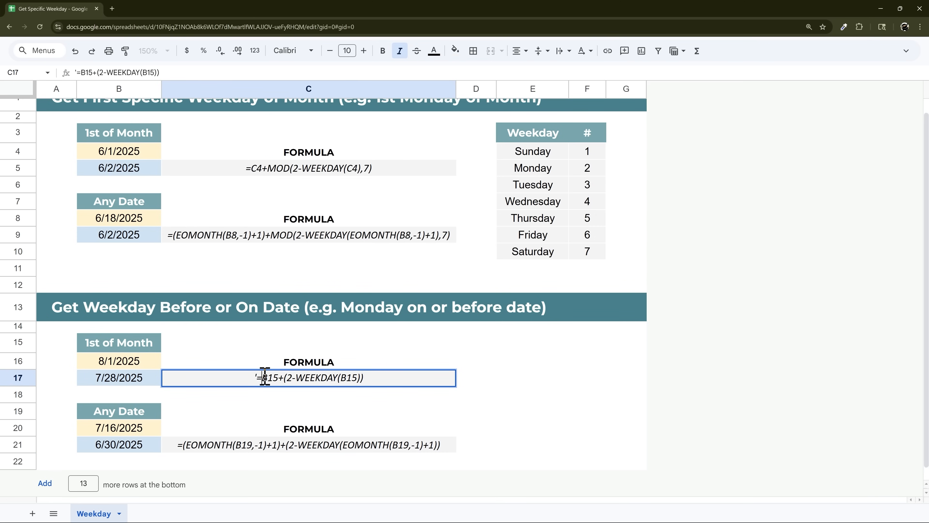
drag(265, 376, 281, 378)
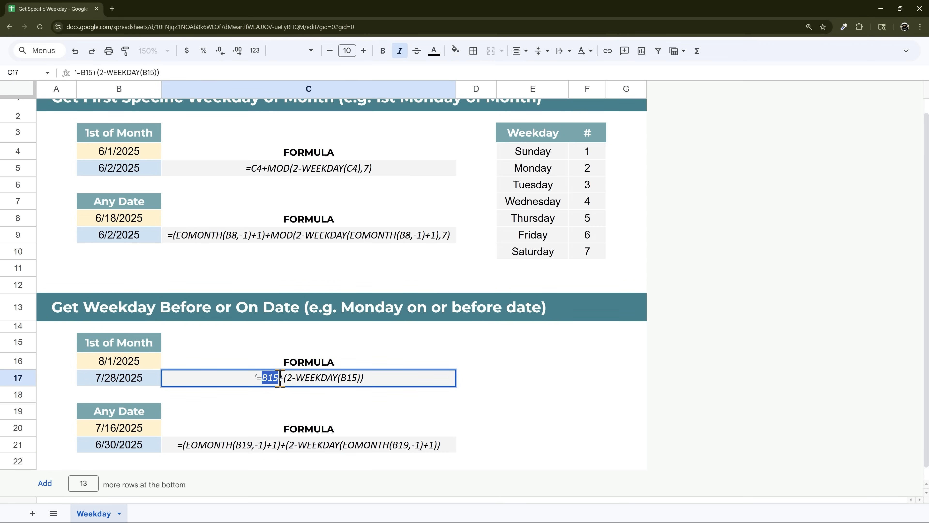
drag(340, 378, 359, 379)
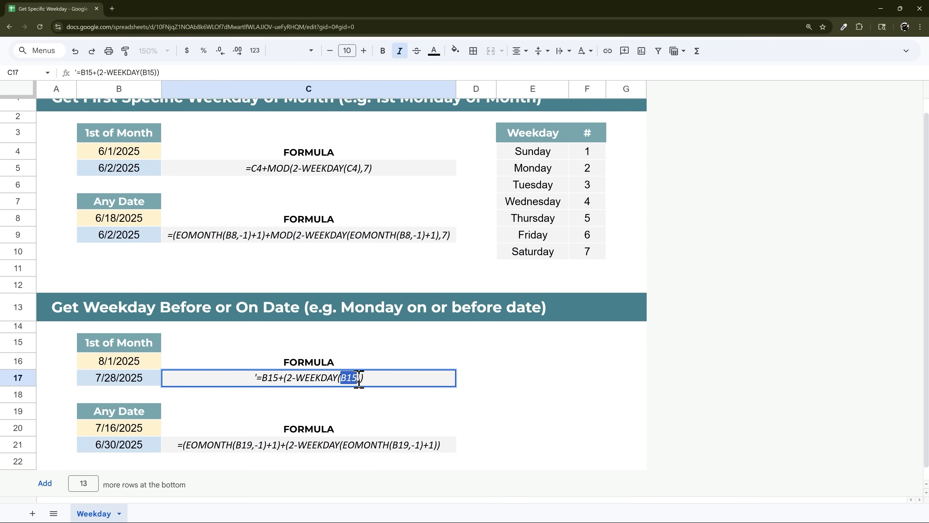
Step: Examine B17's weekday-on-or-before formula and check its result against the calendar for the date in B16
key(Escape)
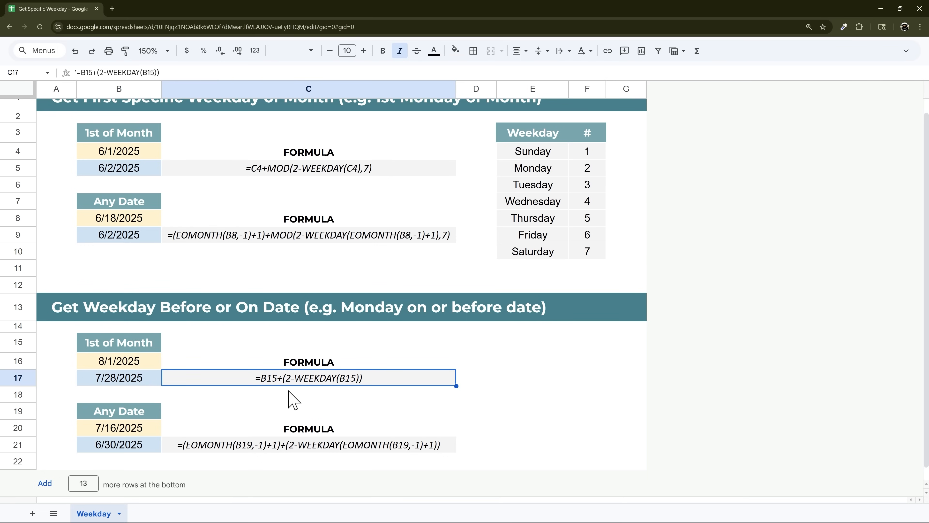
scroll(264, 351, up, 1)
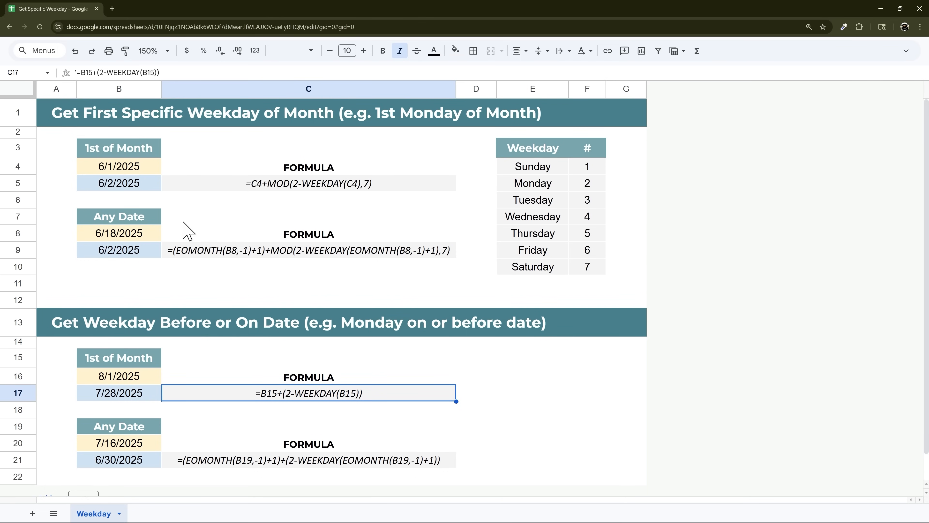
click(80, 111)
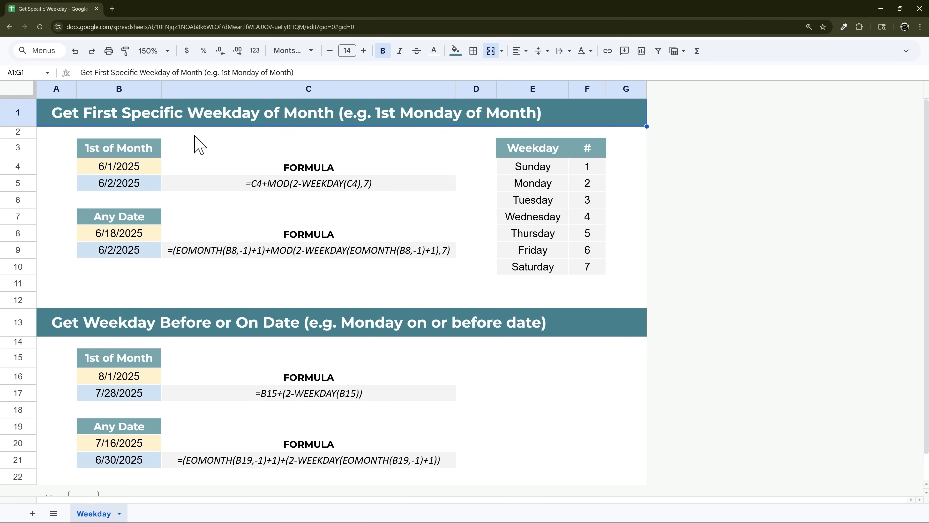
drag(122, 381, 121, 399)
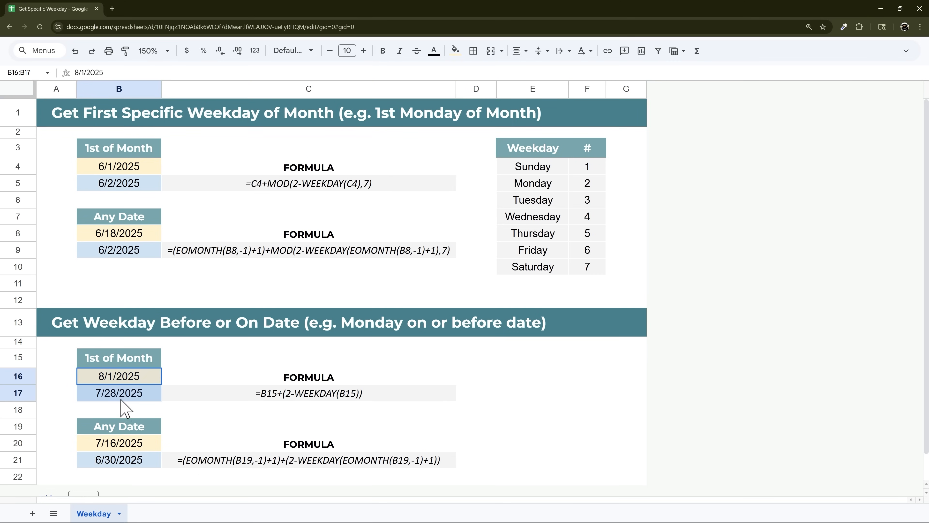
double_click(120, 399)
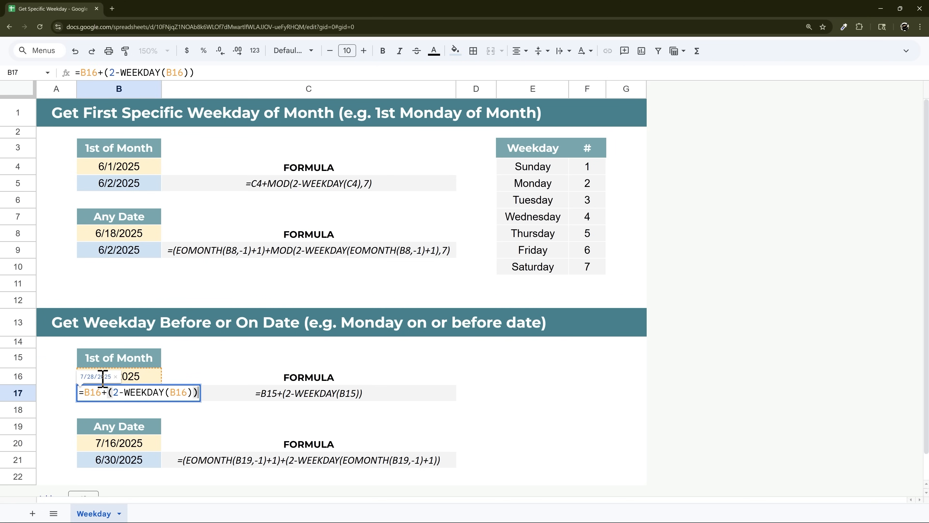
double_click(147, 376)
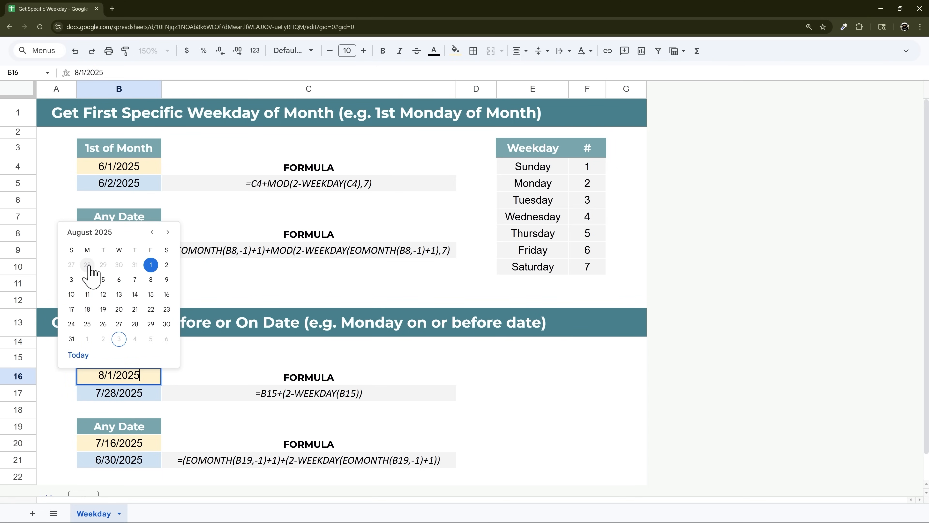
key(Escape)
Step: Set the 1st of Month date in B4 to 8/1/2025 and check B5's result against the calendar
double_click(110, 166)
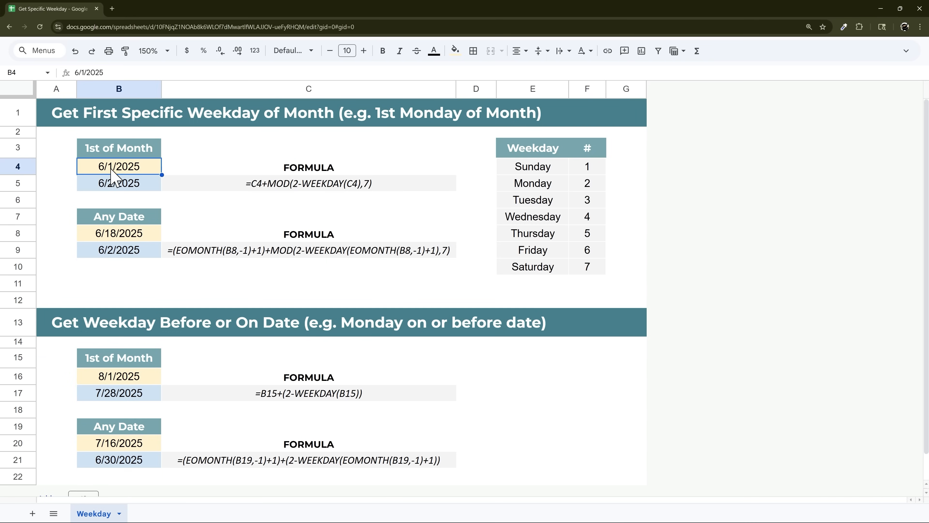
click(167, 186)
click(167, 186)
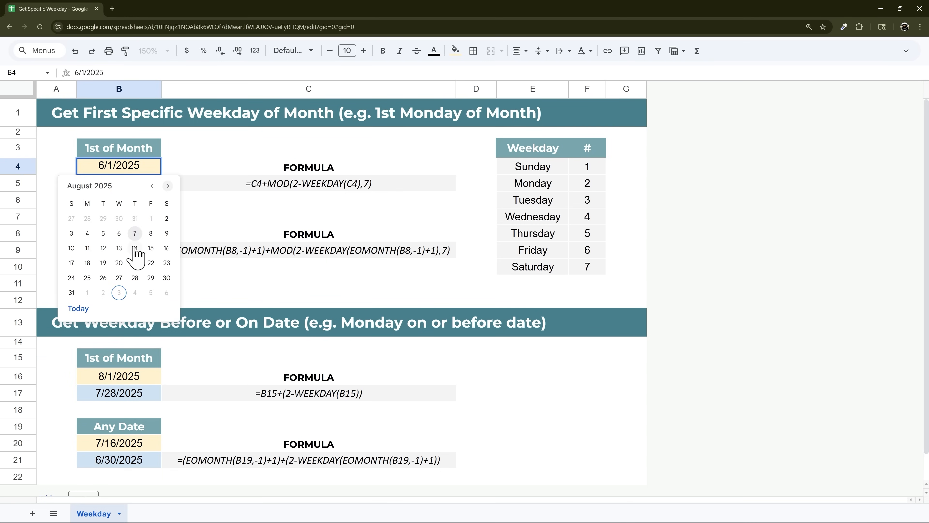
click(150, 219)
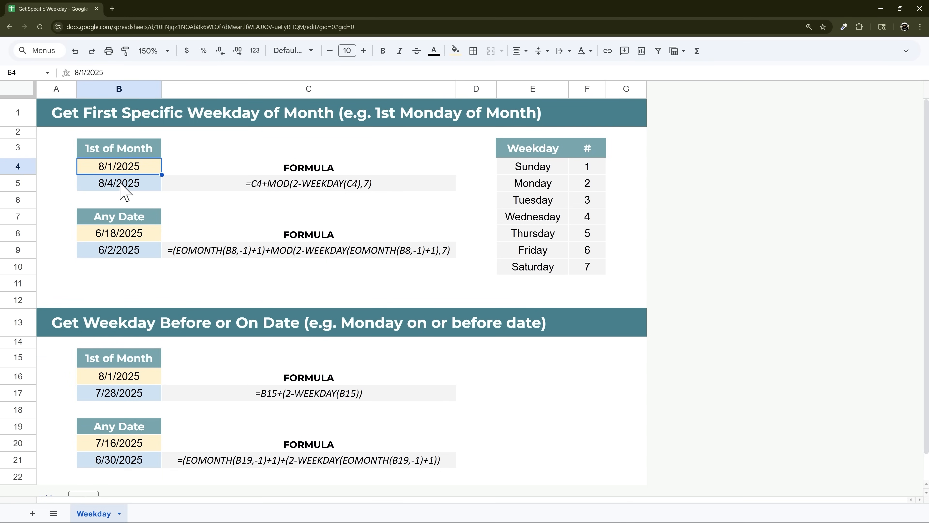
click(124, 191)
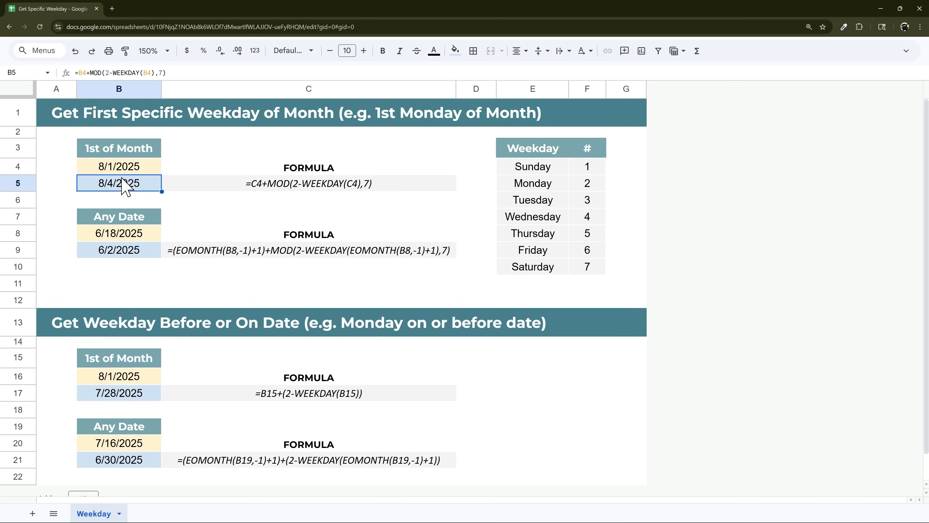
double_click(124, 166)
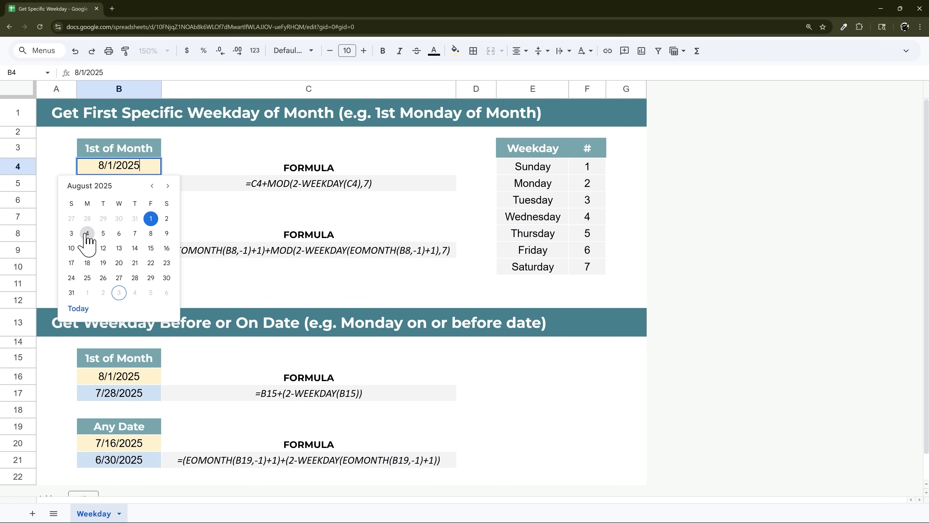
key(Escape)
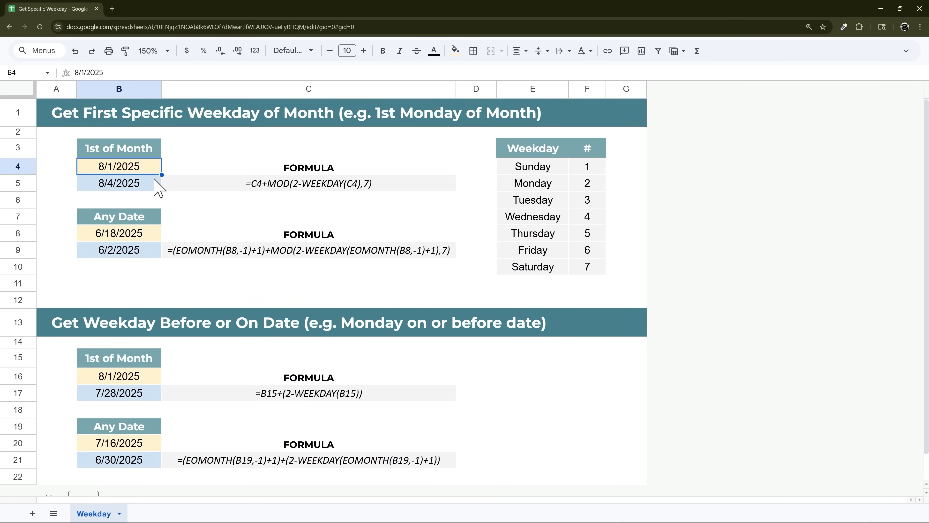
Step: Examine the MOD function and its divisor 7 in the formula text in C5
click(269, 184)
double_click(270, 184)
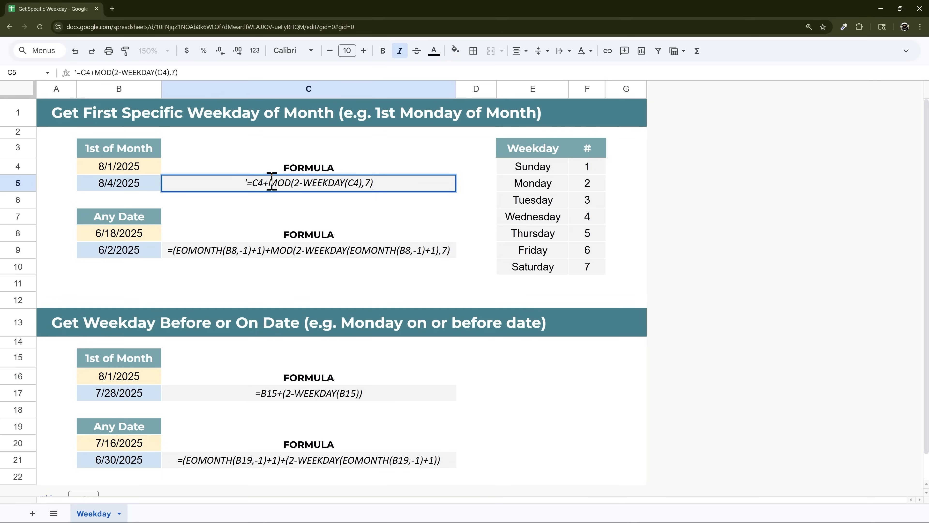
drag(271, 182, 295, 185)
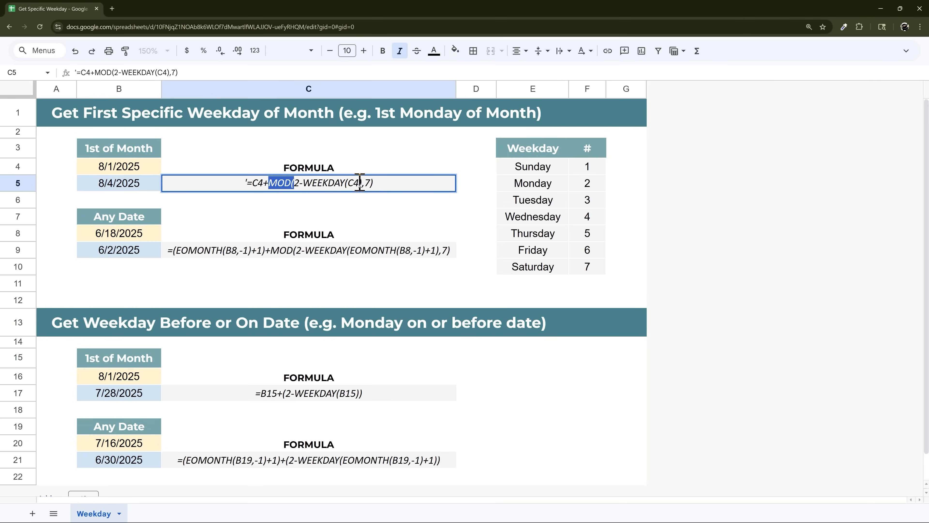
drag(361, 183, 383, 183)
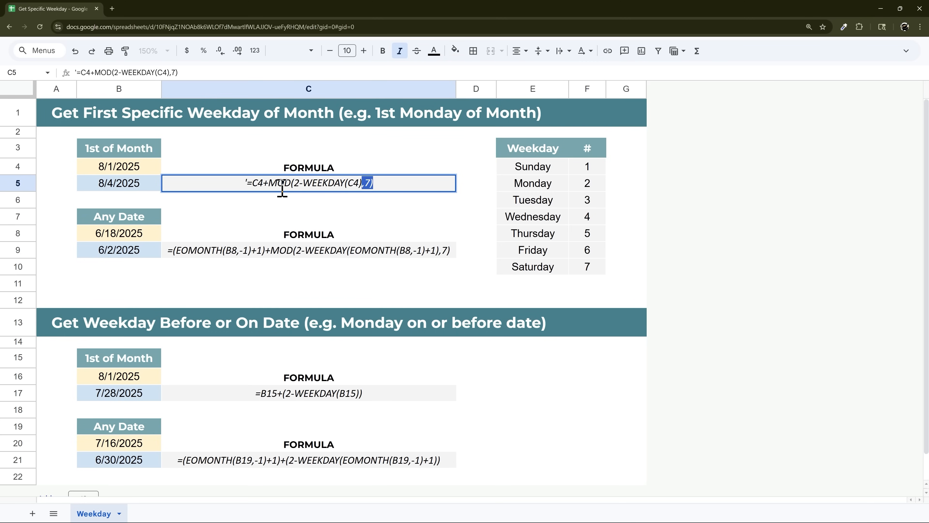
key(Escape)
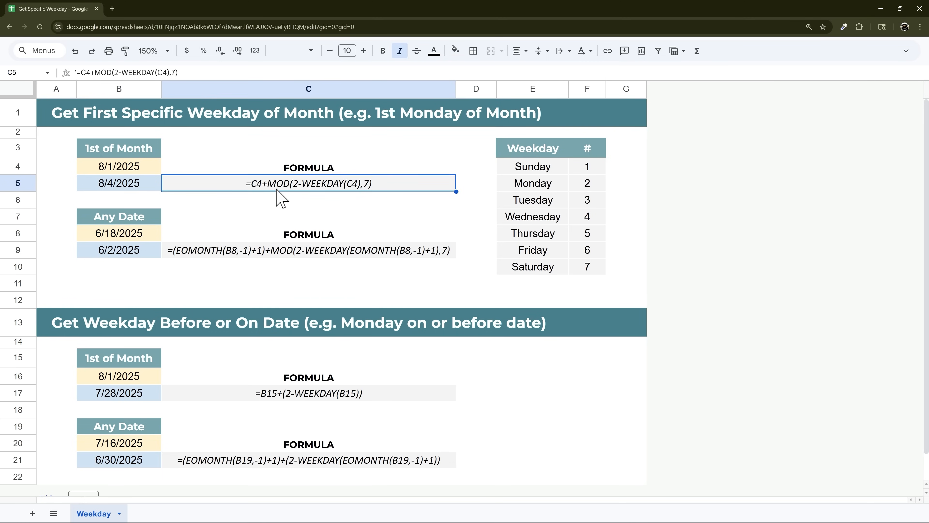
click(260, 155)
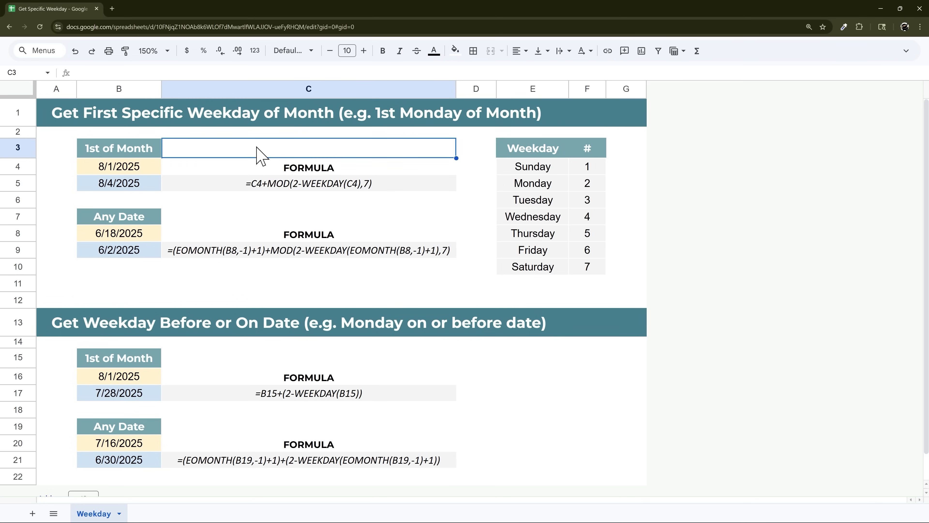
text(=mod()
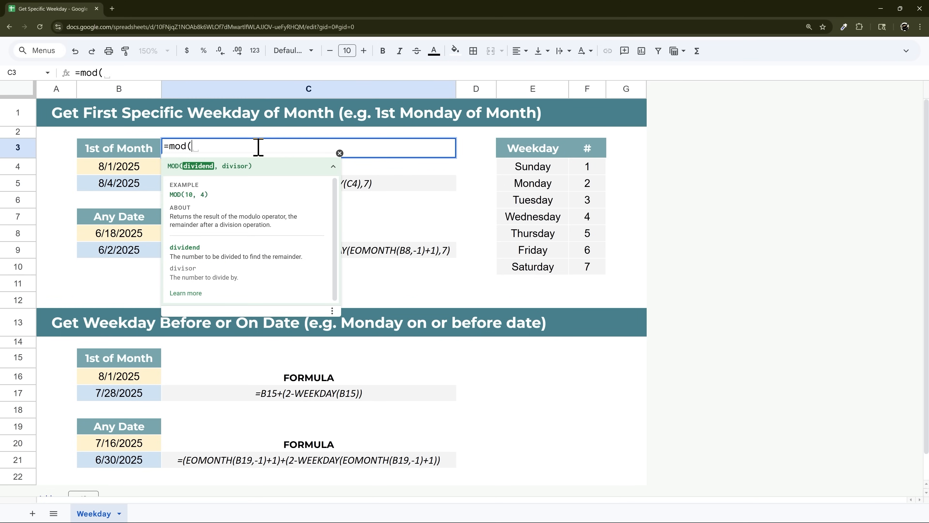
click(339, 153)
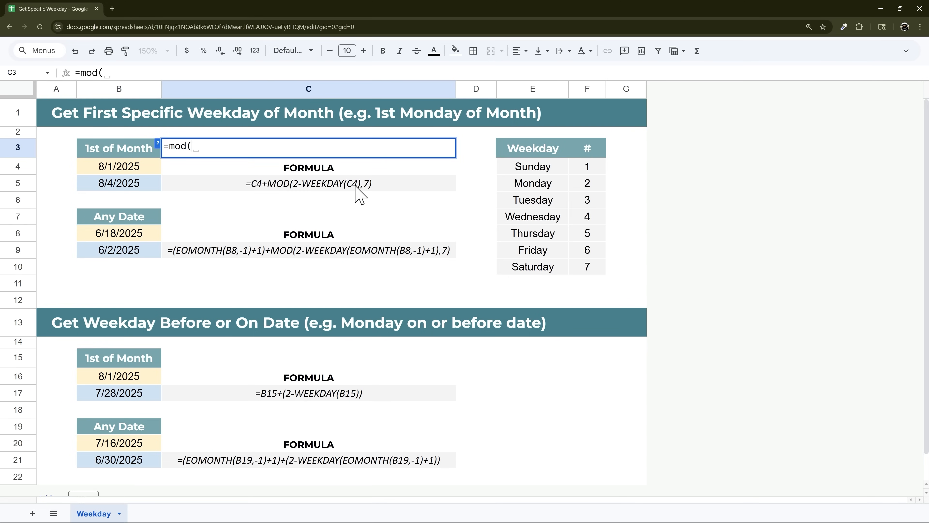
key(Escape)
Step: Write the helper formula =weekday(B4) in A4, beside the 1st of Month date
click(53, 172)
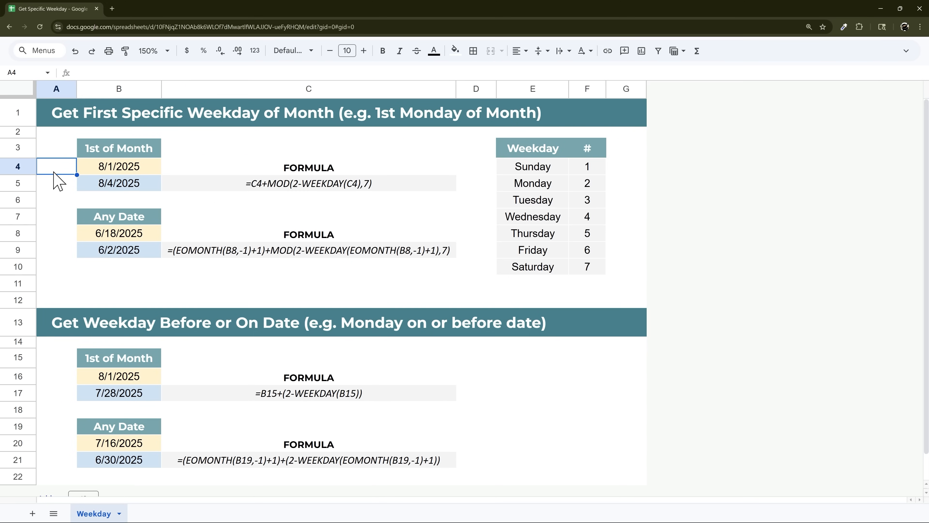
text(=weekday()
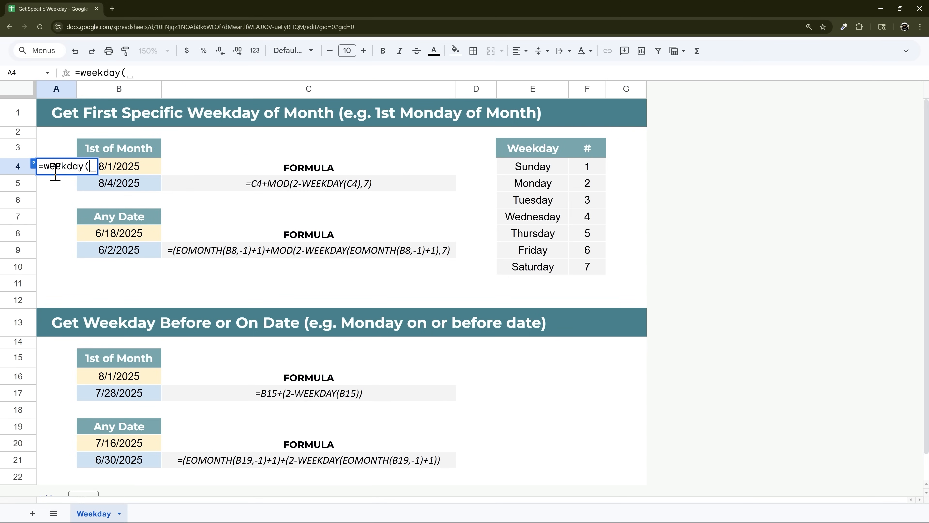
click(119, 166)
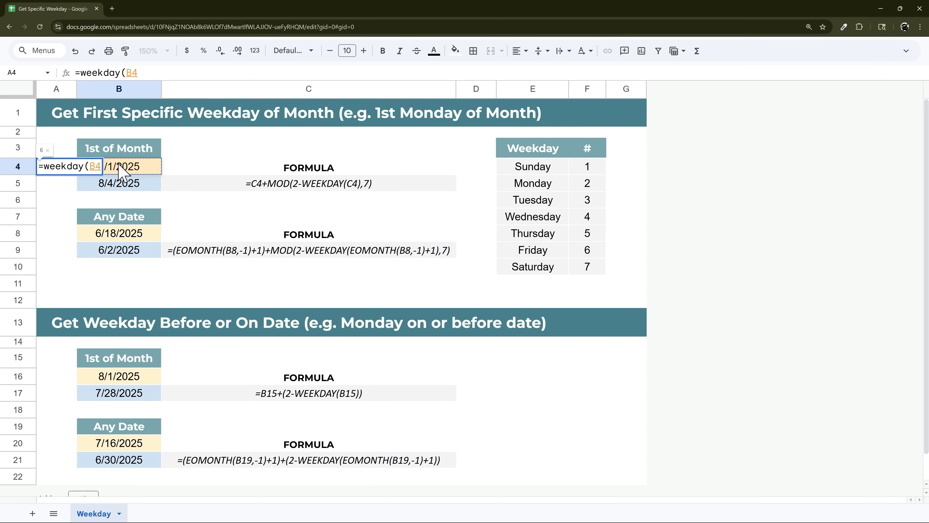
text())
key(Return)
click(68, 172)
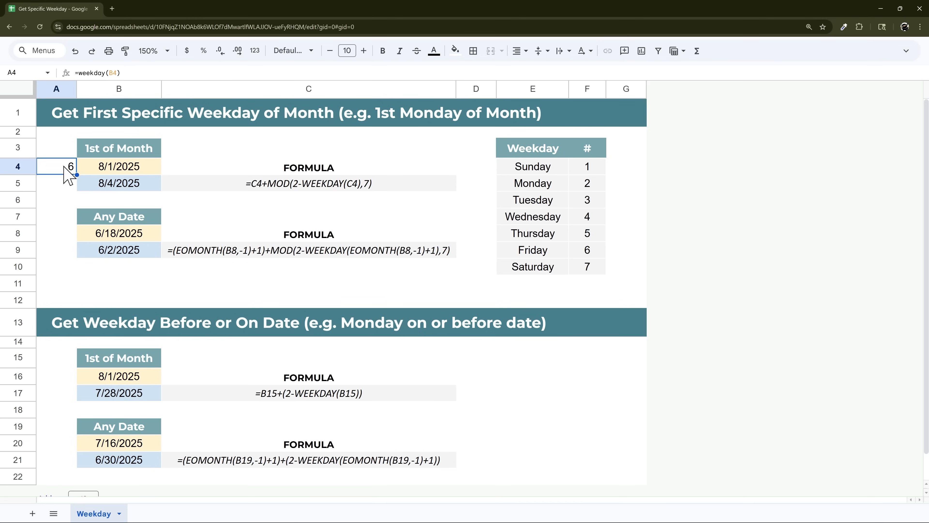
Step: Try the test formula =mod(2-A4,7) in C3, beside the 1st of Month heading
click(289, 152)
text(=mod()
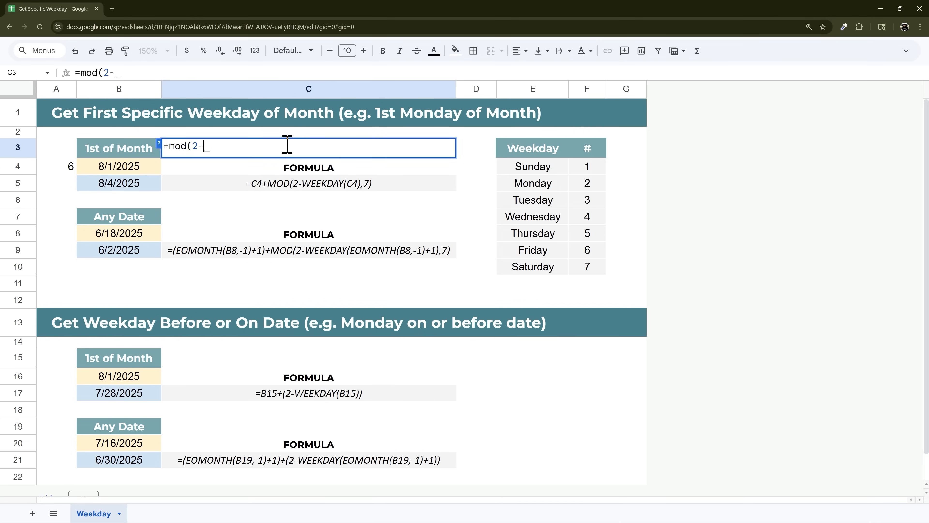
text(2-)
click(68, 169)
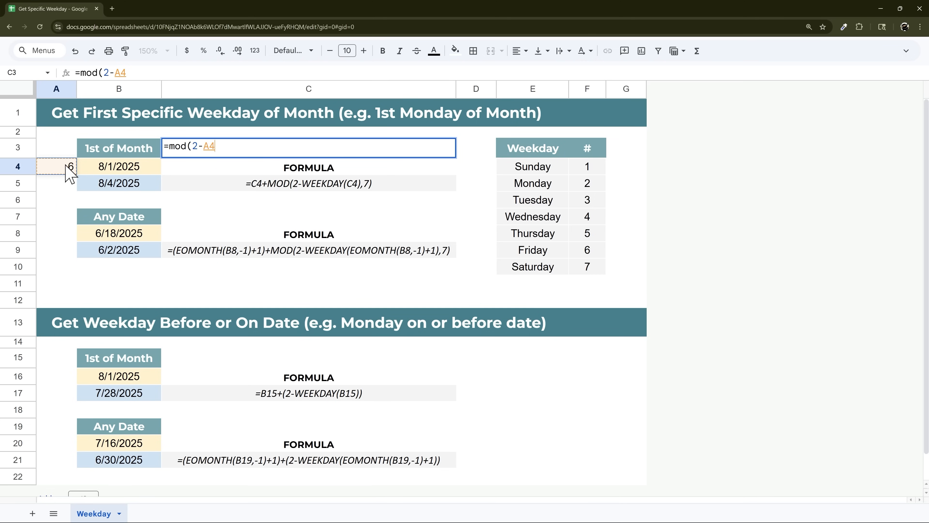
text())
drag(192, 146, 212, 148)
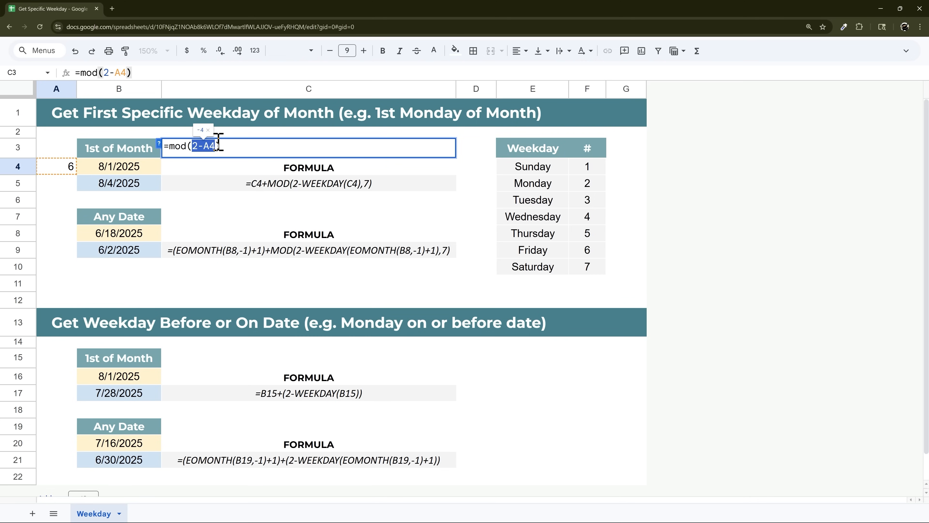
click(215, 146)
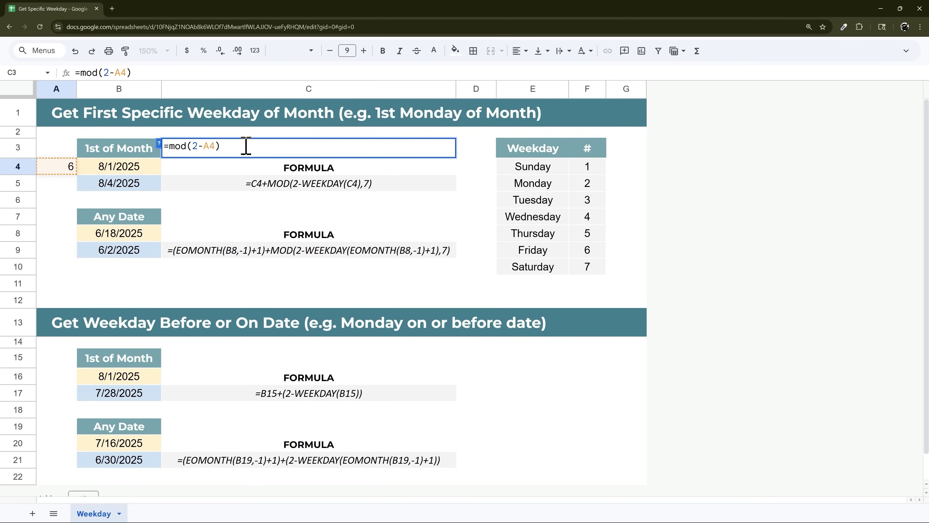
text(,7)
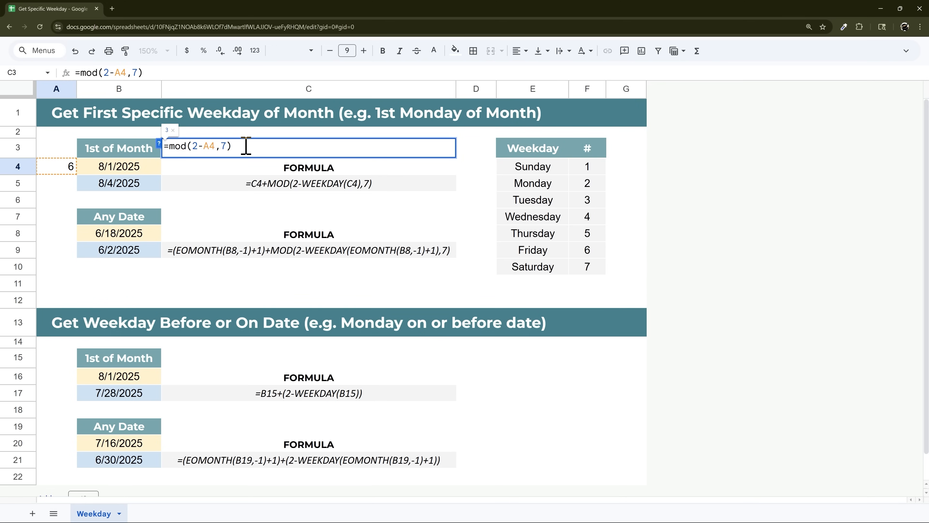
Step: Examine the 2-A4 dividend, the divisor 7 and the whole MOD expression in C3, and discard the test formula
drag(216, 149, 195, 149)
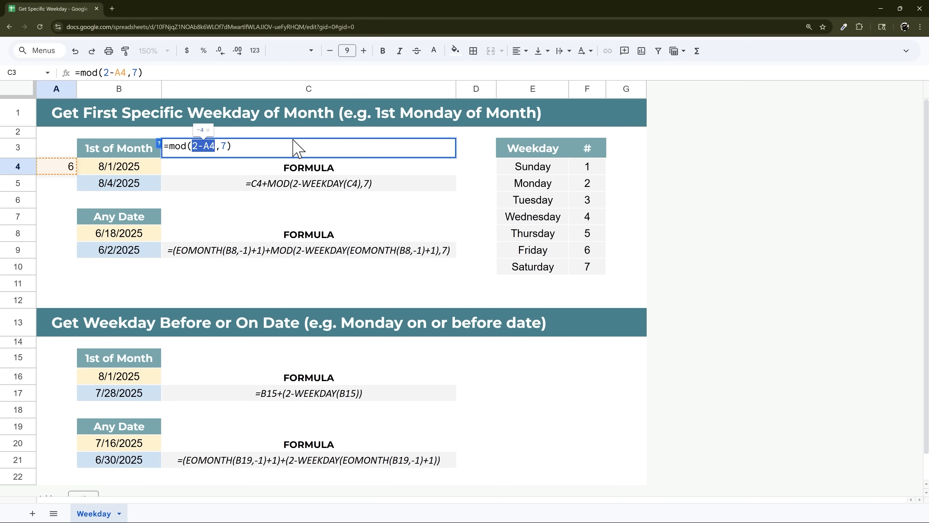
double_click(224, 146)
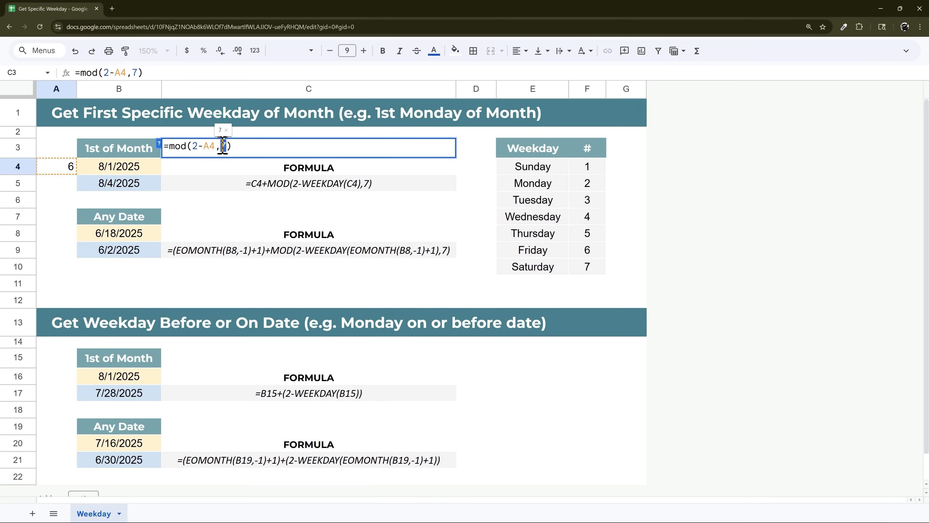
drag(193, 146, 215, 150)
click(244, 145)
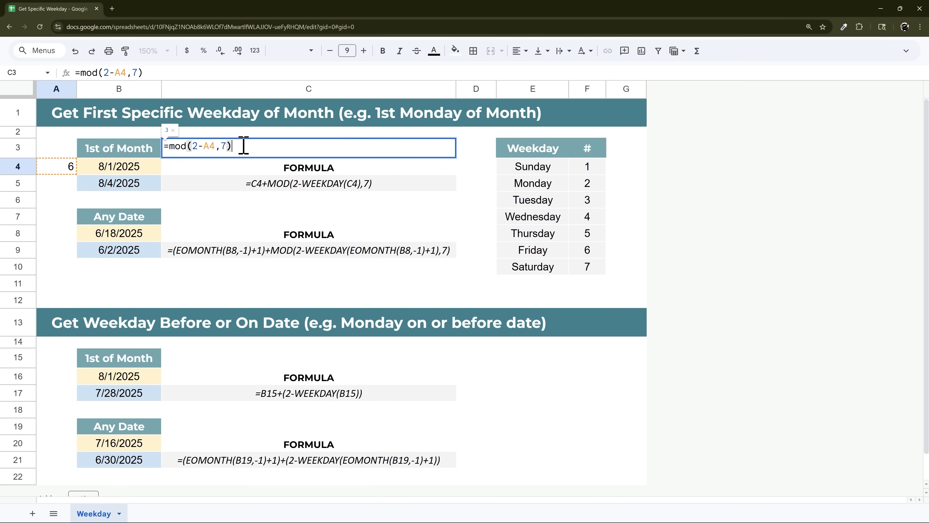
drag(215, 149, 193, 147)
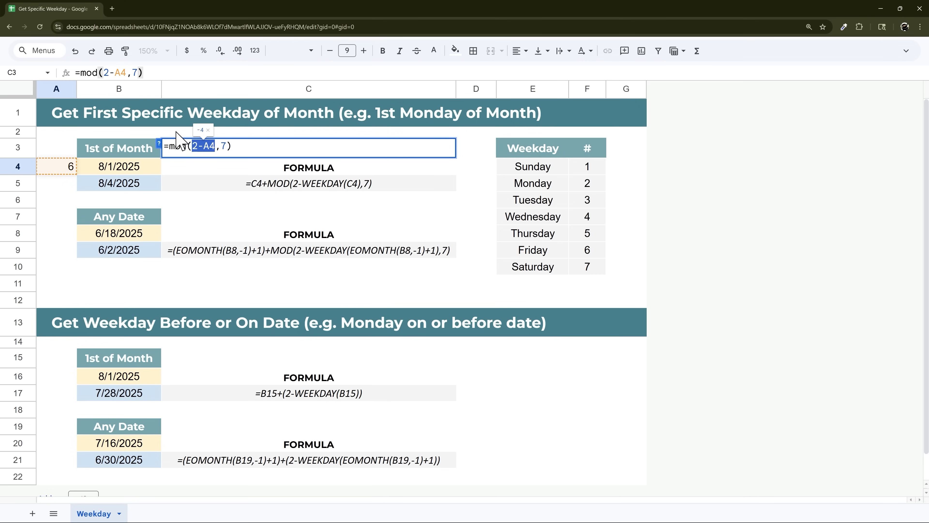
click(236, 146)
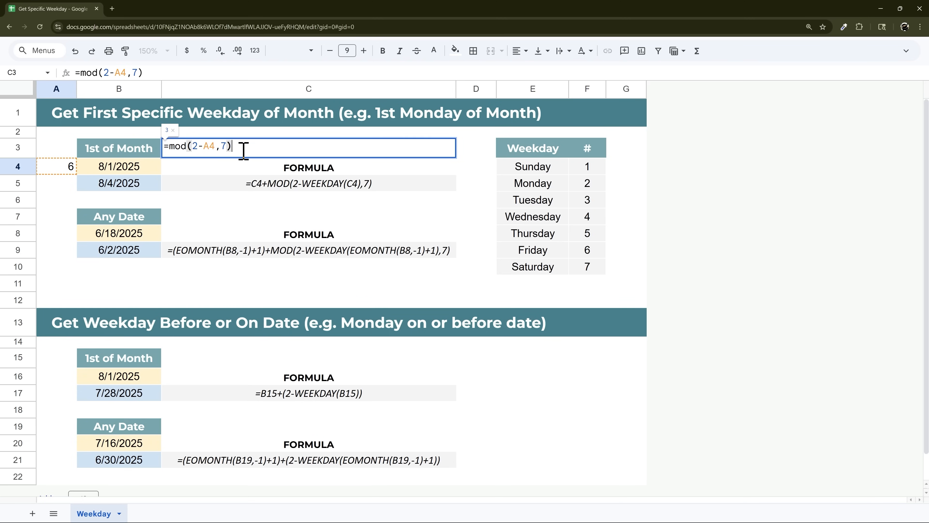
drag(245, 146, 164, 146)
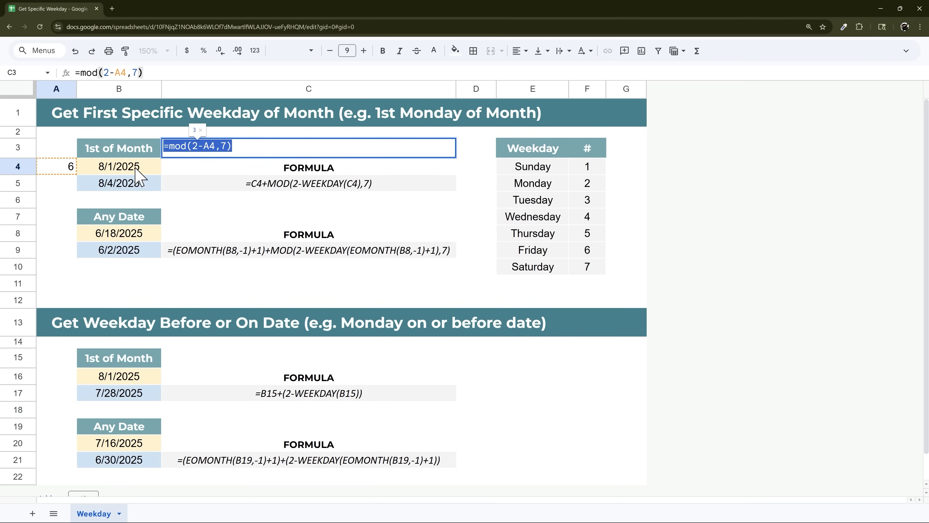
key(Escape)
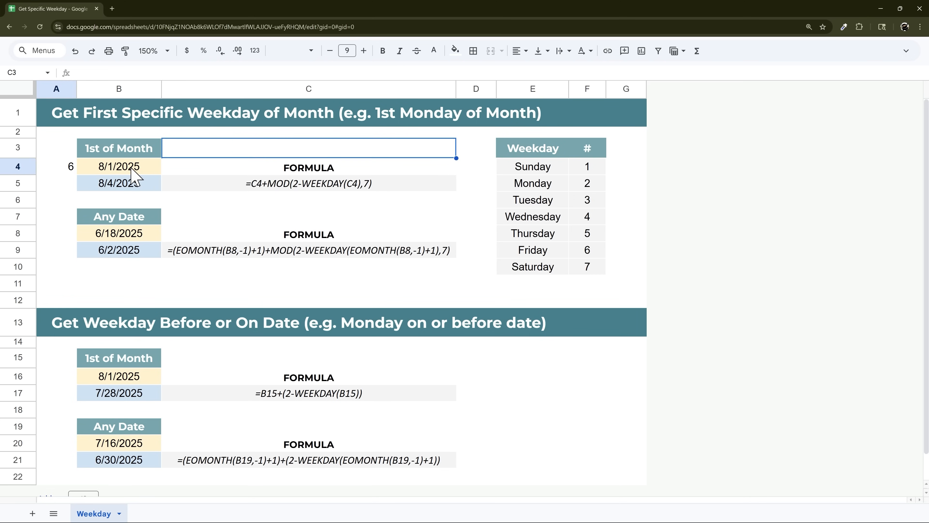
Step: Set the 1st of Month date in B4 to 7/1/2024 using the calendar picker
click(132, 172)
double_click(131, 171)
click(152, 186)
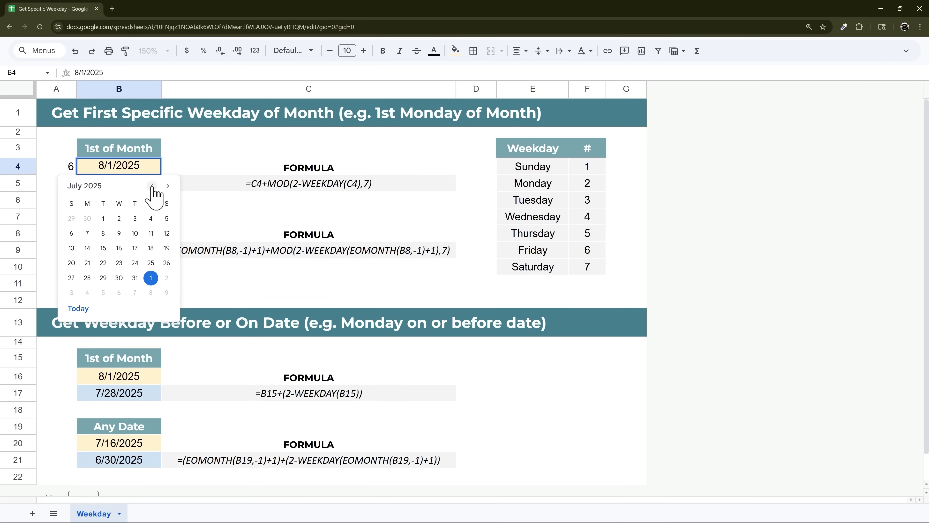
click(152, 186)
click(153, 186)
click(152, 186)
click(152, 186)
click(152, 185)
click(152, 186)
click(152, 186)
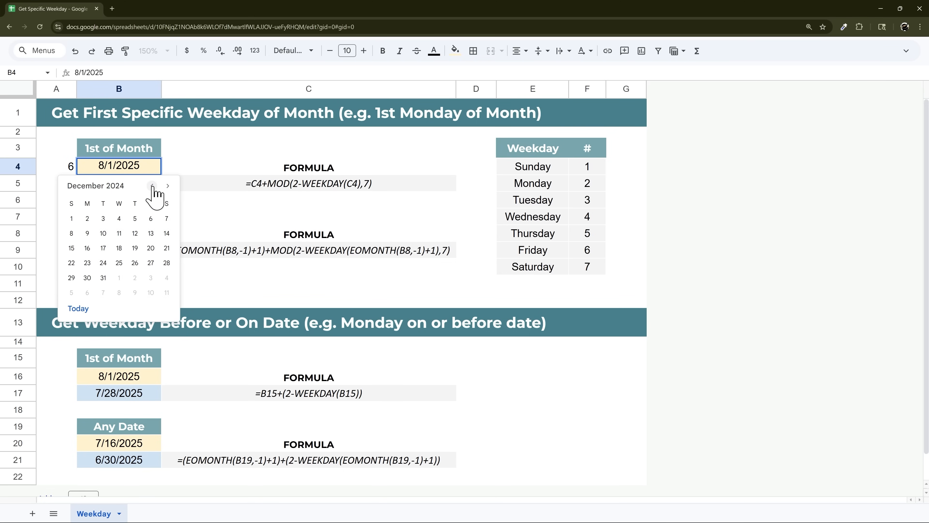
click(153, 186)
click(153, 186)
click(153, 186)
click(152, 186)
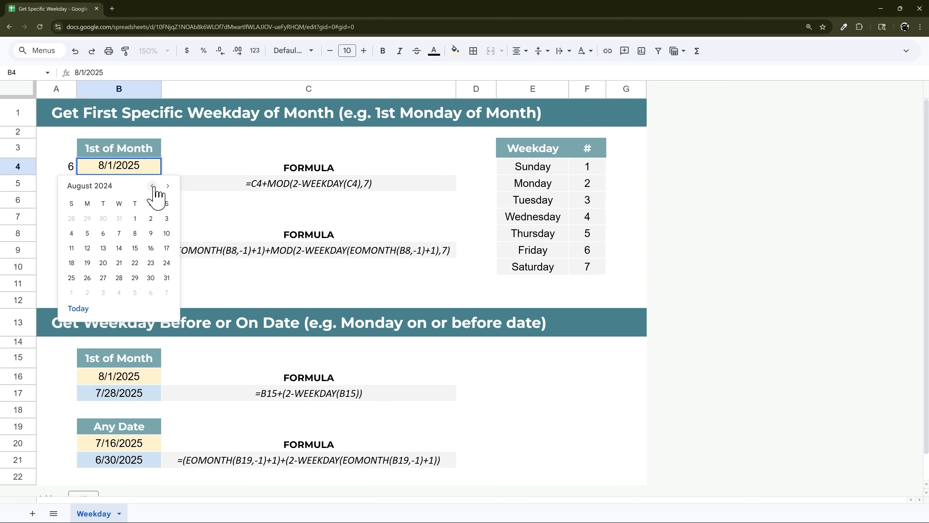
click(152, 186)
click(87, 219)
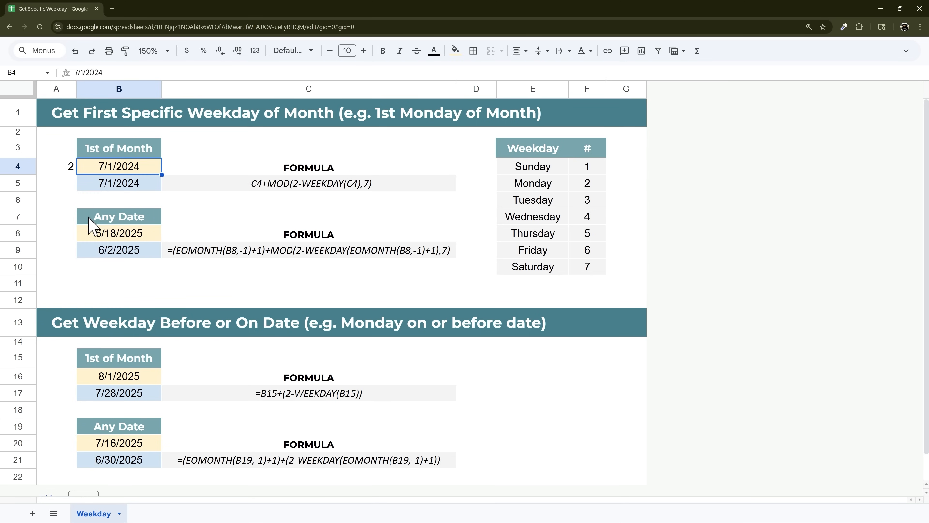
Step: Examine the B4 date and the 2-WEEKDAY(B4) part of the first-Monday formula in B5, leaving the formula unedited
click(118, 185)
click(113, 169)
click(114, 185)
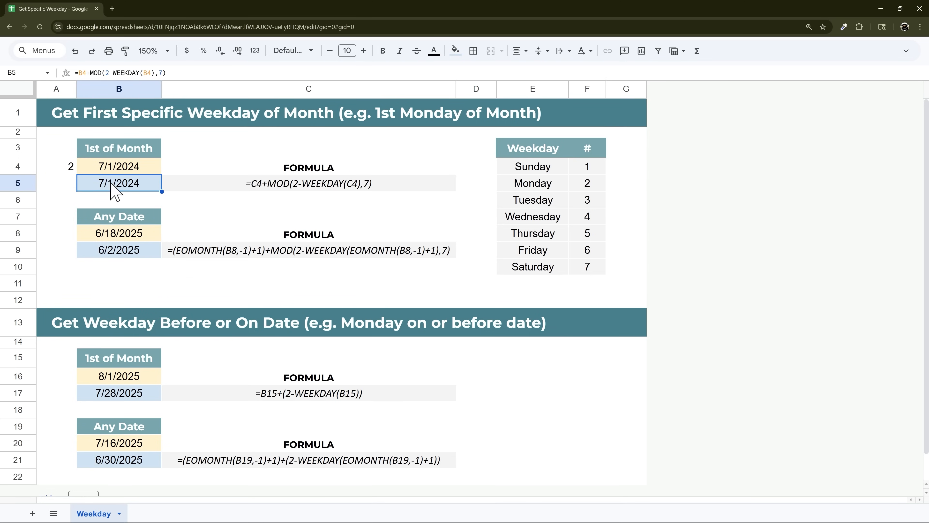
drag(105, 72, 162, 75)
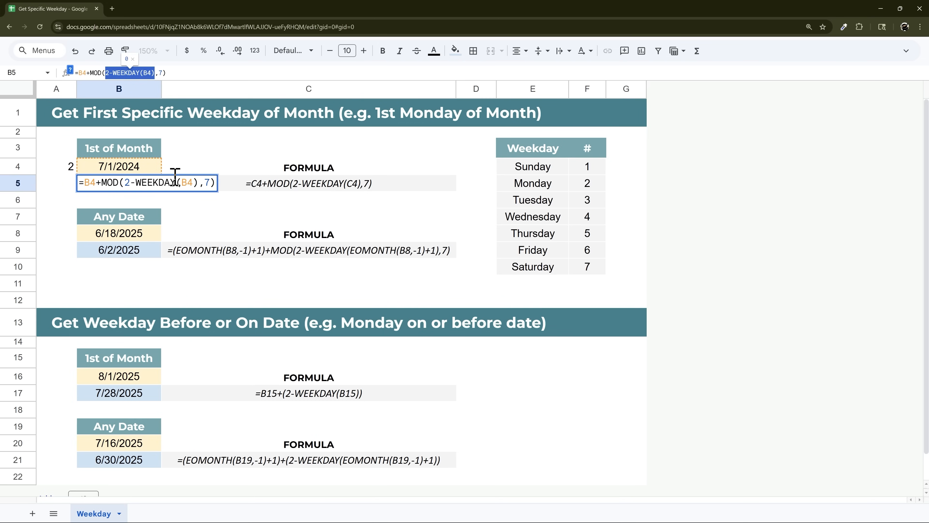
key(Escape)
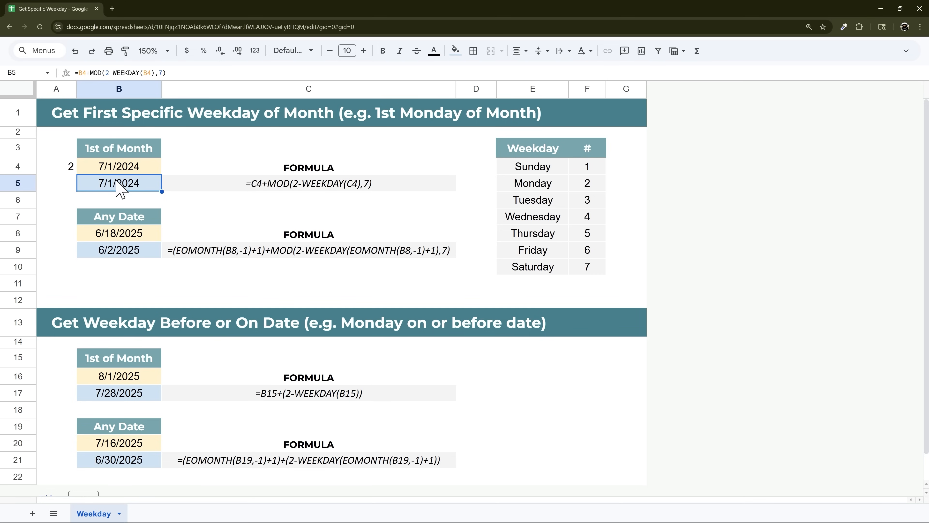
Step: Clear the weekday helper formula from A4
click(71, 171)
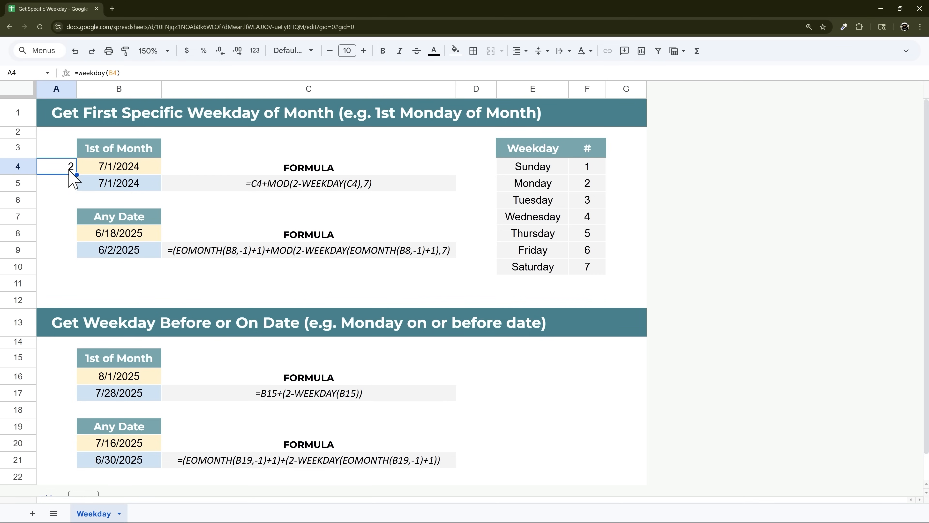
key(Delete)
Step: Compare the formula texts in C5, C9 and C21, and examine the (EOMONTH(B8,-1)+1) part of C9
click(296, 187)
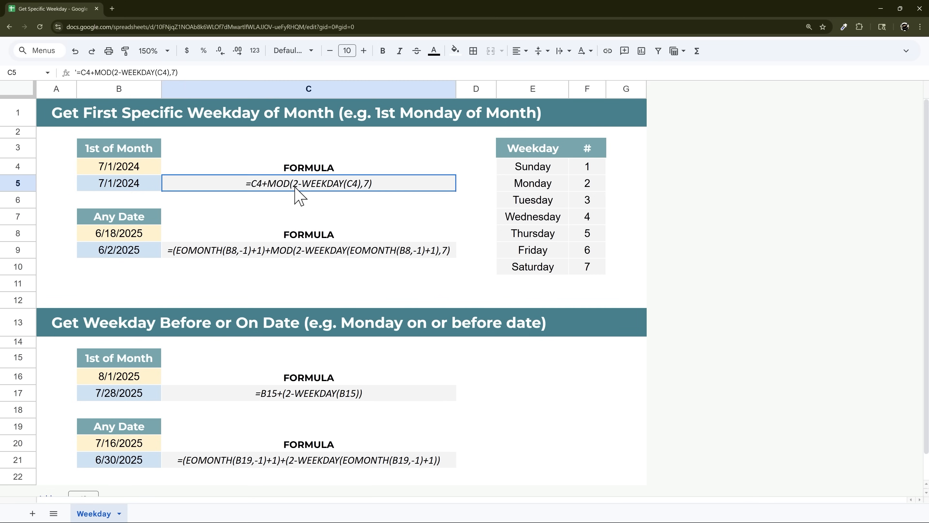
click(273, 253)
click(287, 462)
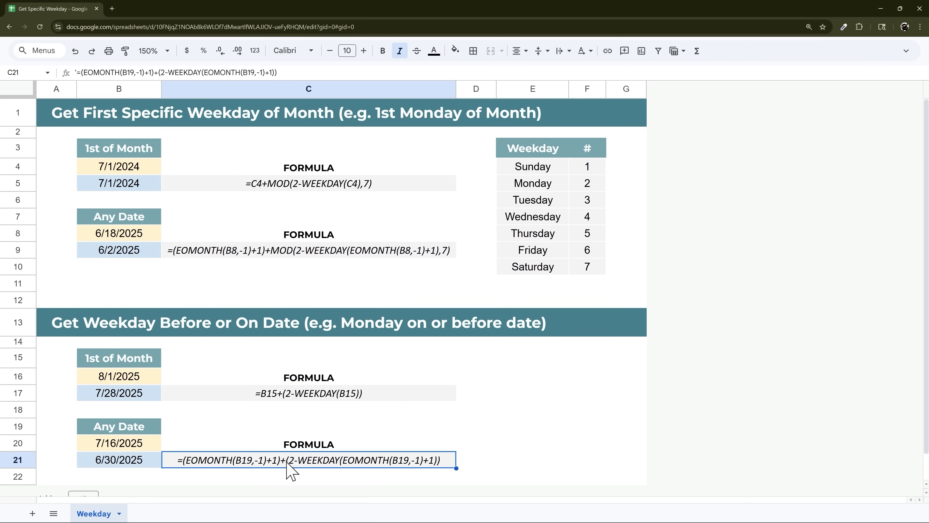
click(282, 255)
triple_click(283, 255)
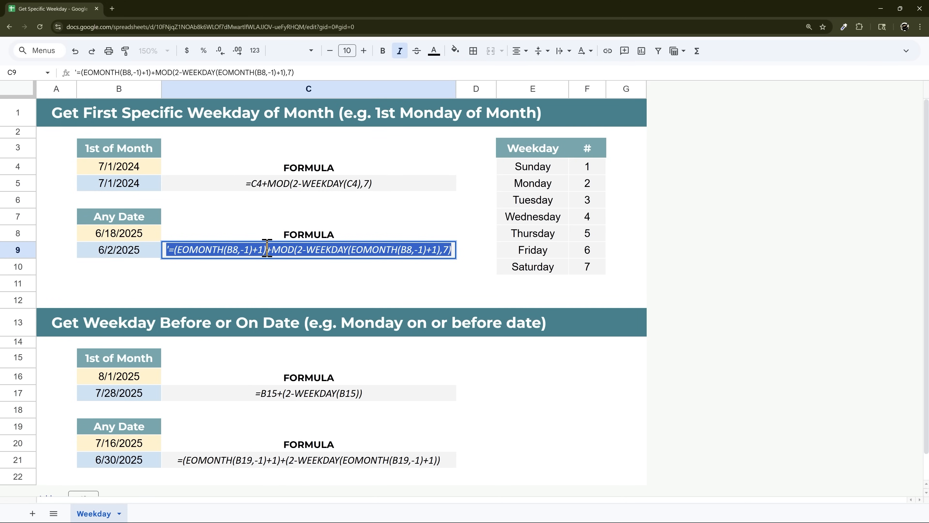
click(199, 250)
double_click(252, 249)
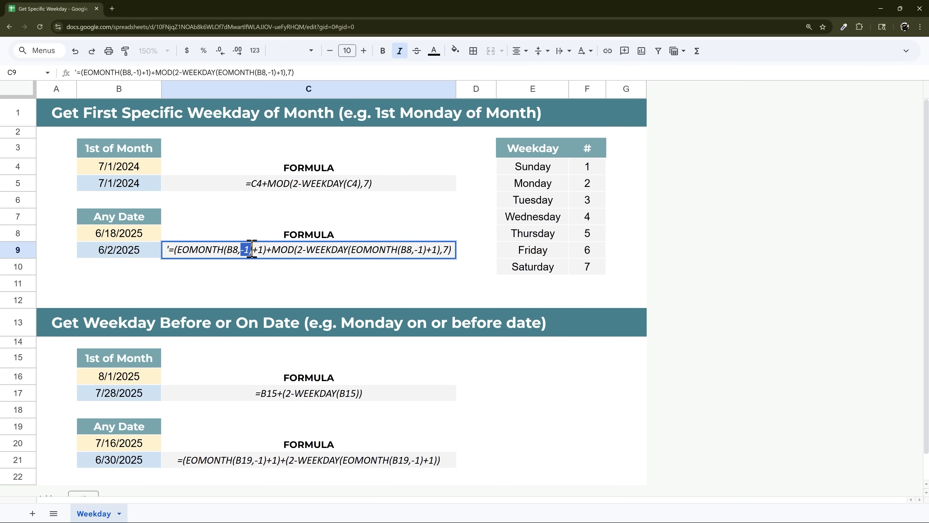
drag(266, 250, 176, 250)
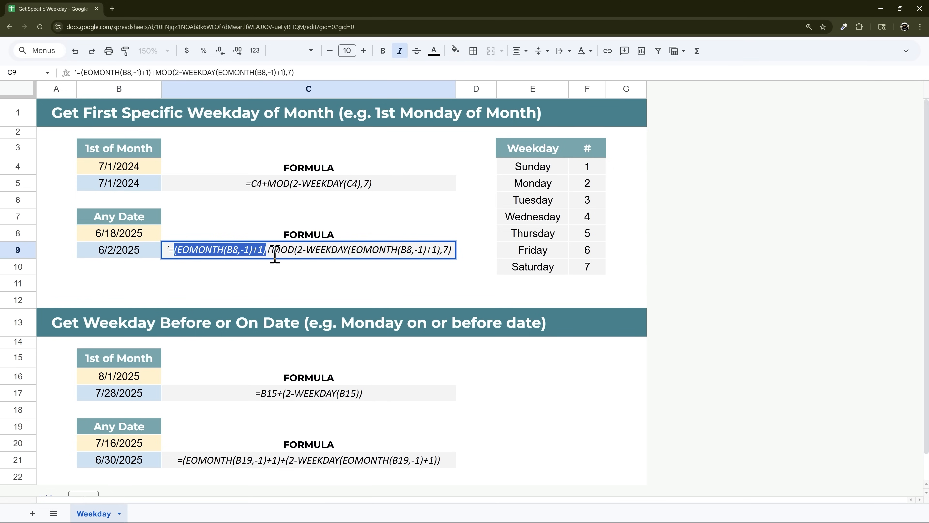
Step: Examine the MOD function, the weekday number 2 and the WEEKDAY(EOMONTH(B8,-1)+1) part of C9, leaving its text unedited
drag(275, 250, 295, 250)
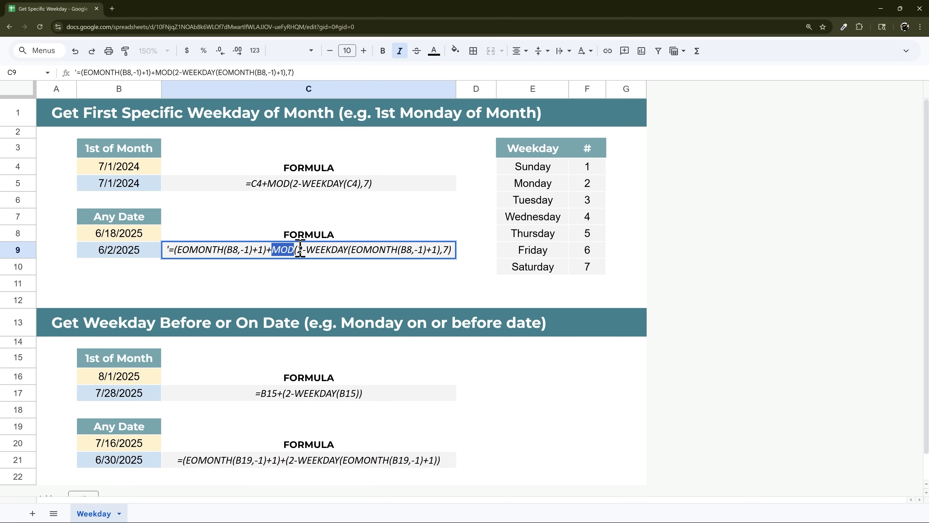
double_click(300, 250)
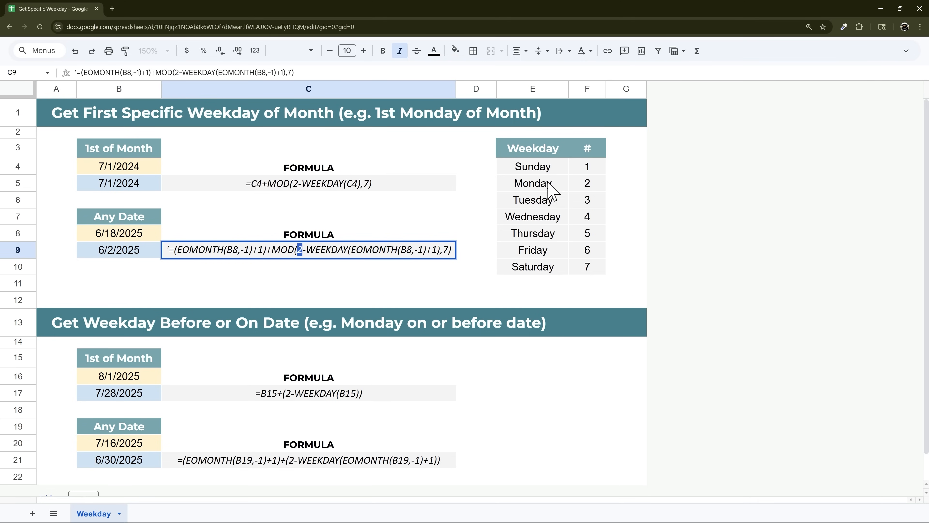
double_click(309, 249)
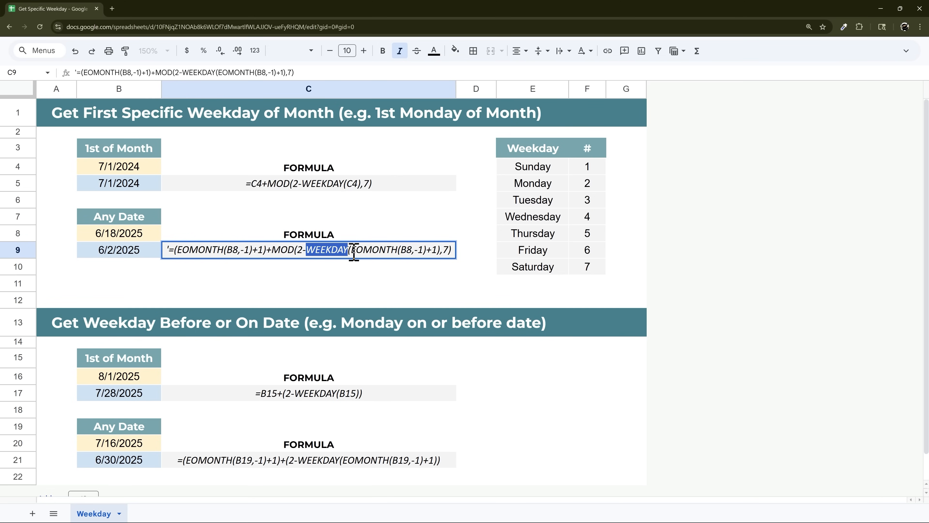
drag(351, 250, 442, 250)
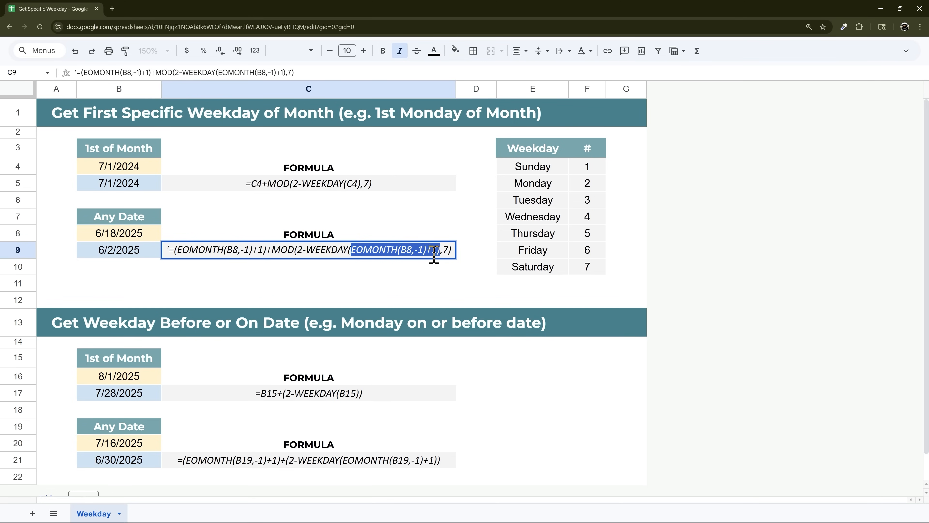
drag(307, 250, 441, 249)
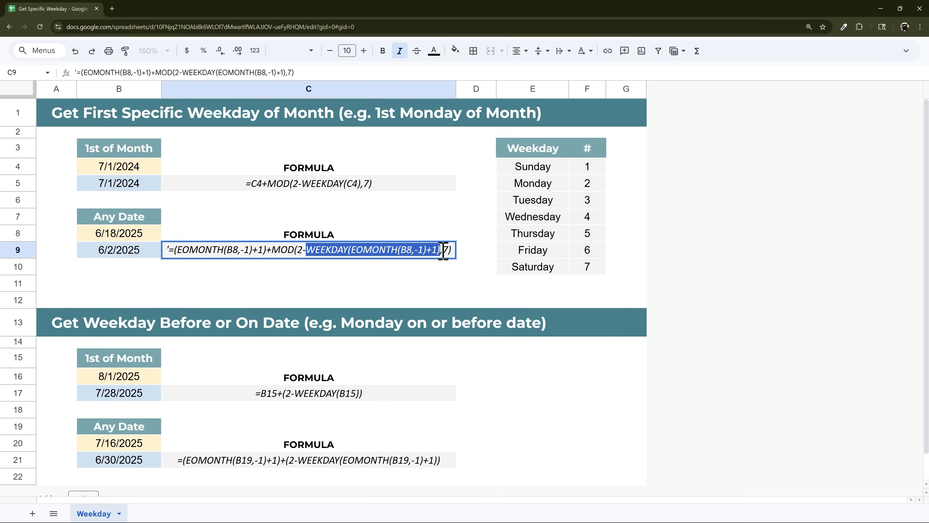
key(Return)
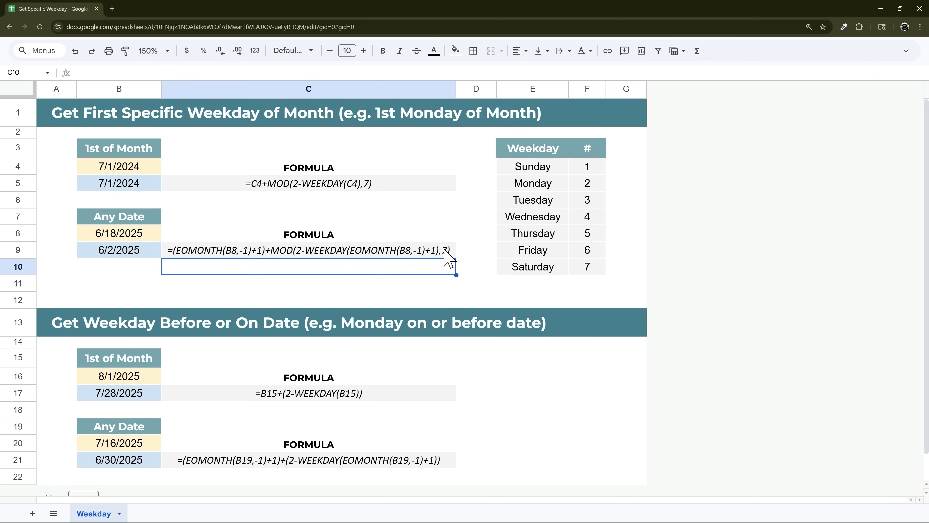
click(288, 256)
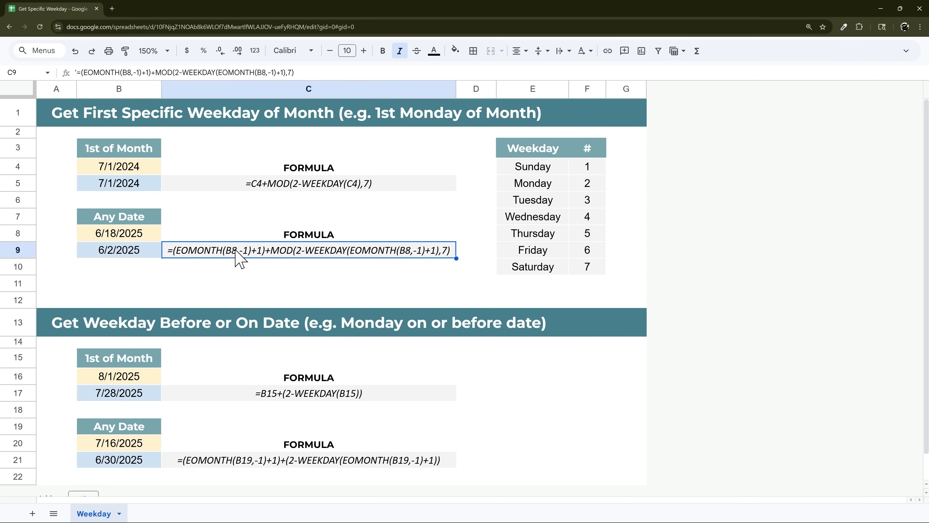
click(317, 124)
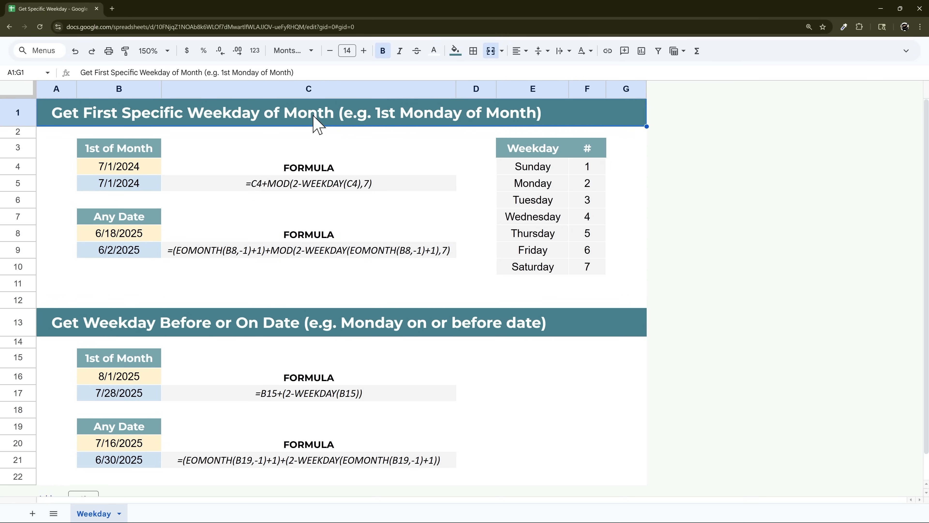